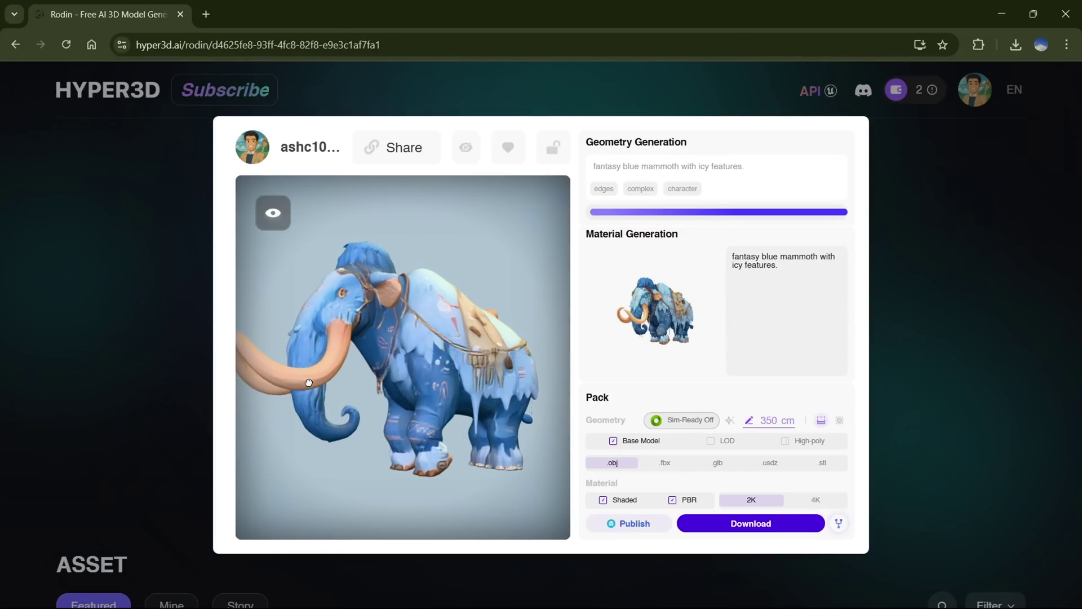
# Orbit the mammoth and armored character sample models in the intro preview.
pyautogui.moveTo(310, 379); pyautogui.dragTo(558, 434)
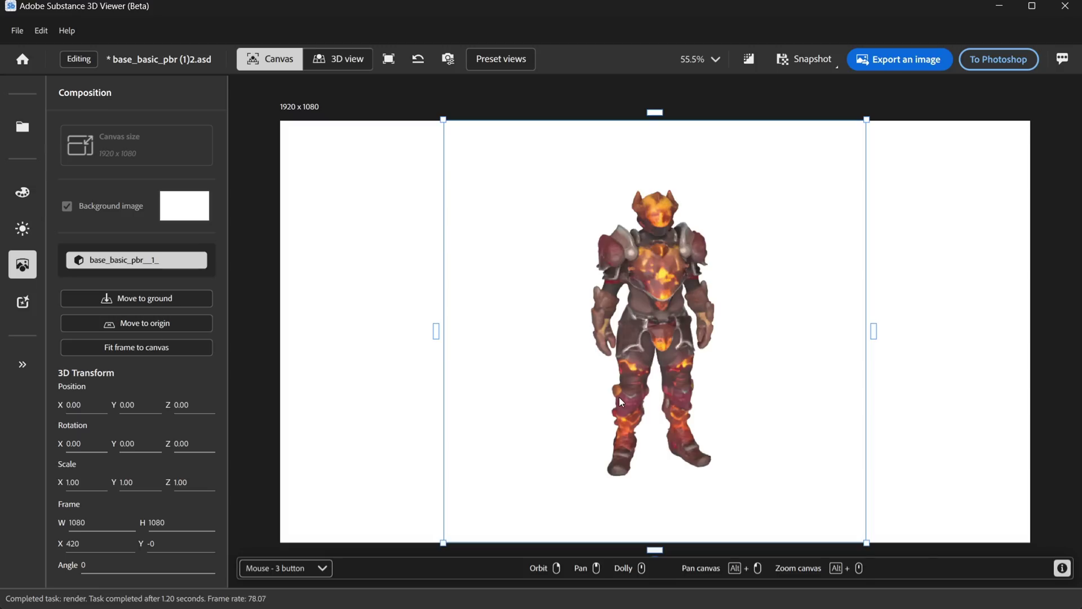
pyautogui.moveTo(619, 397); pyautogui.dragTo(715, 387)
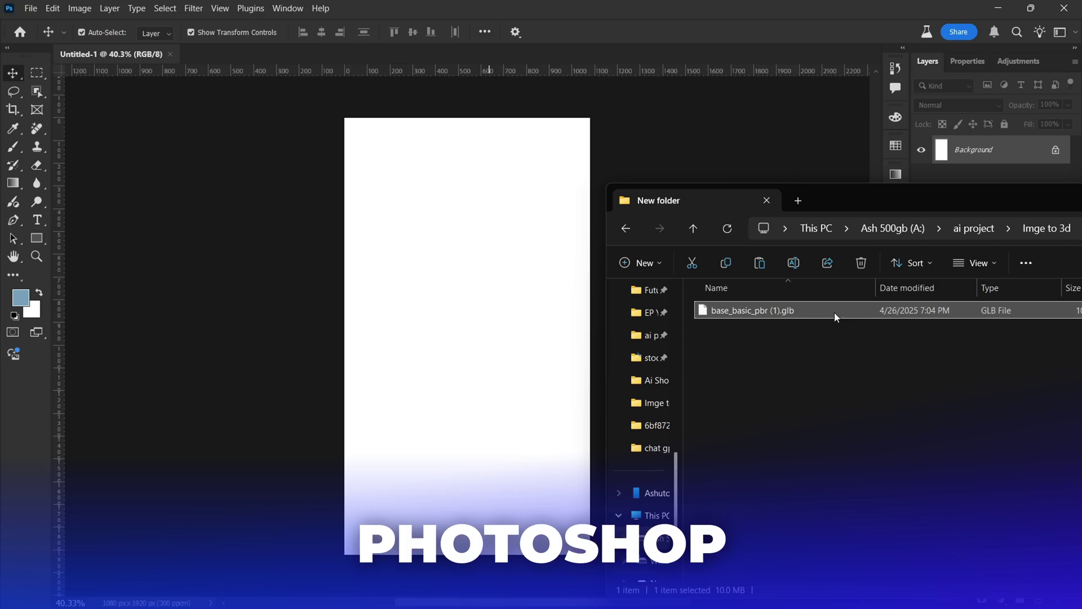
pyautogui.moveTo(834, 312); pyautogui.dragTo(678, 336)
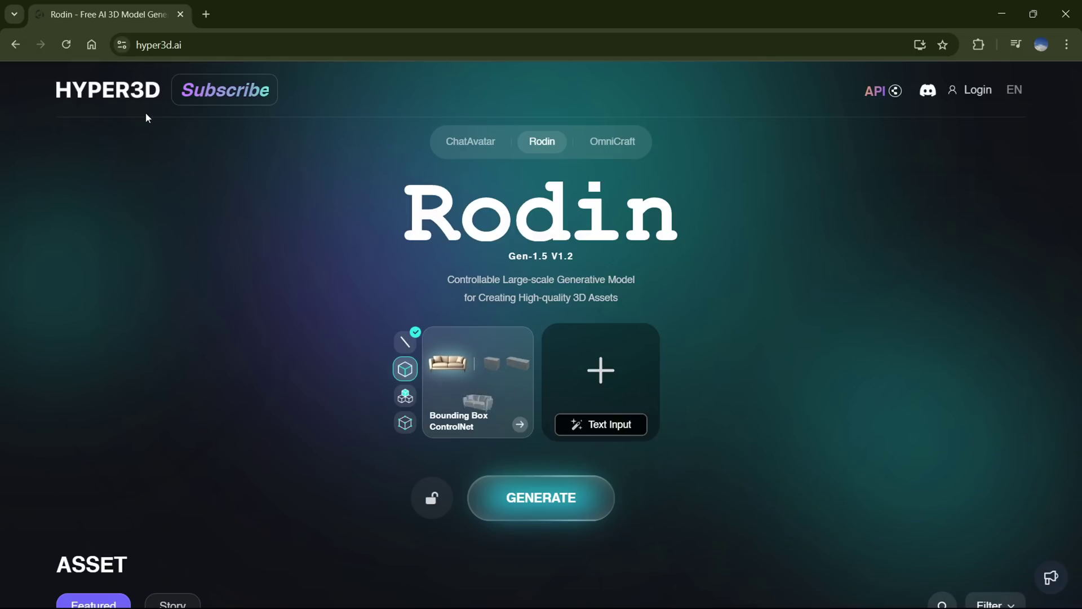
# Sign in to Rodin, preview the upload box's input modes, and show the Fusion examples.
pyautogui.click(979, 96)
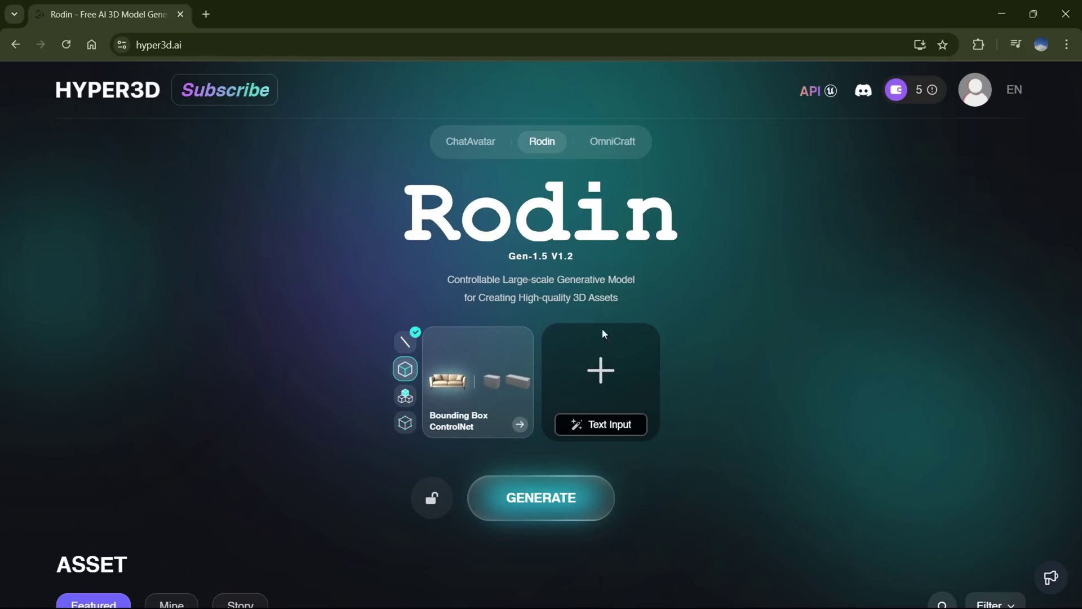
pyautogui.moveTo(586, 377)
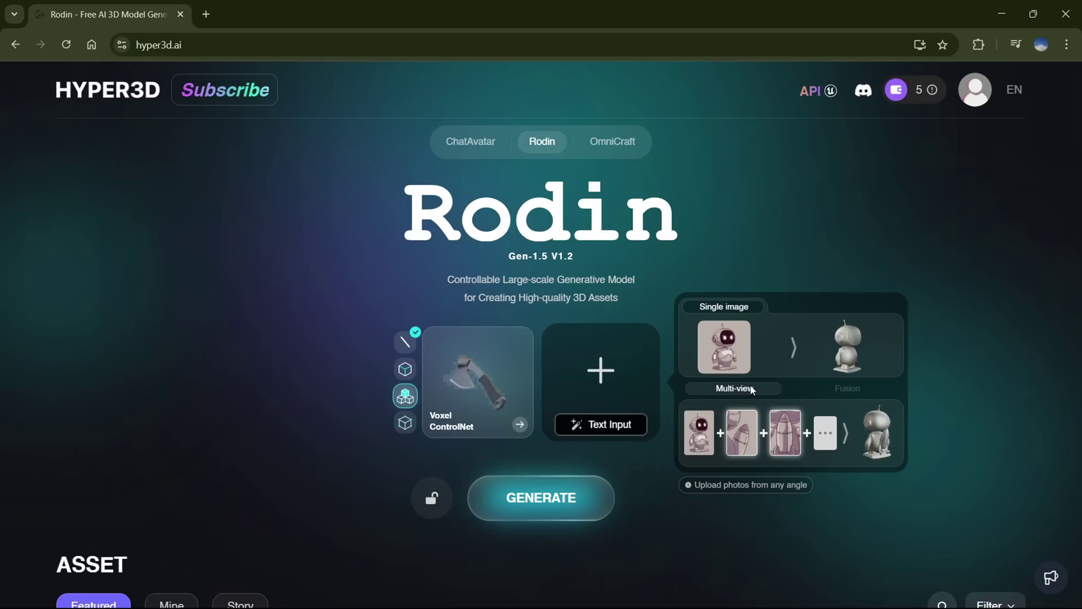
pyautogui.click(847, 389)
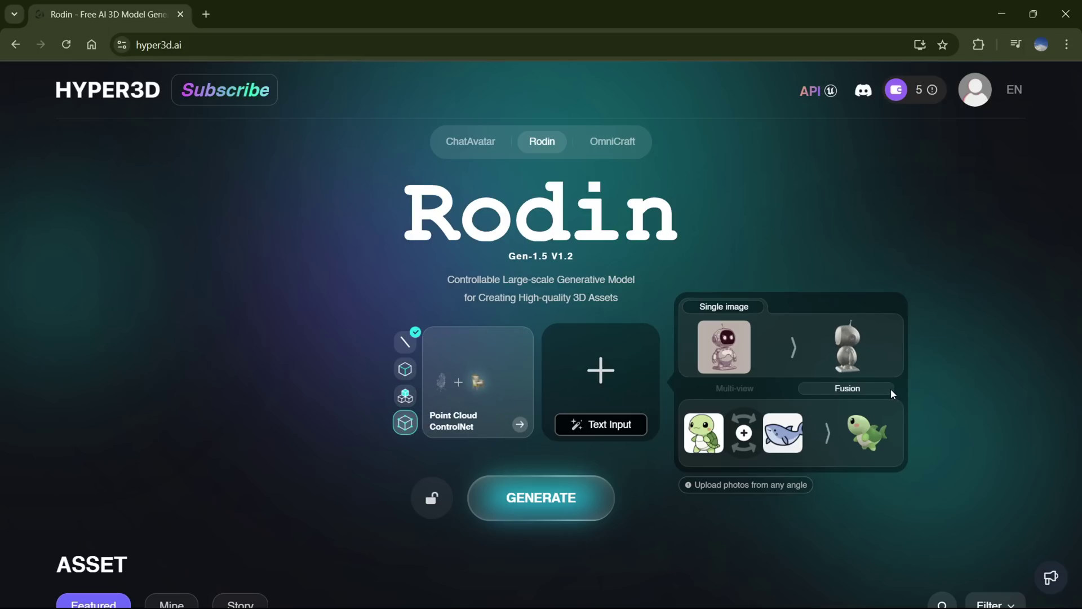
# Upload the magma armor character image into the slot and run GENERATE.
pyautogui.click(630, 387)
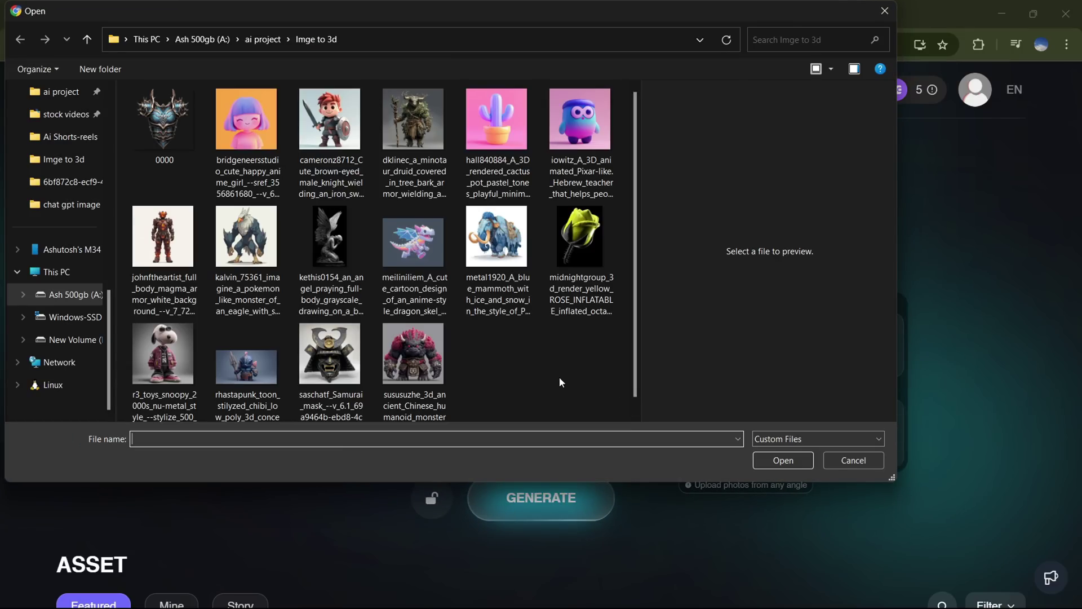
pyautogui.click(163, 242)
pyautogui.click(803, 462)
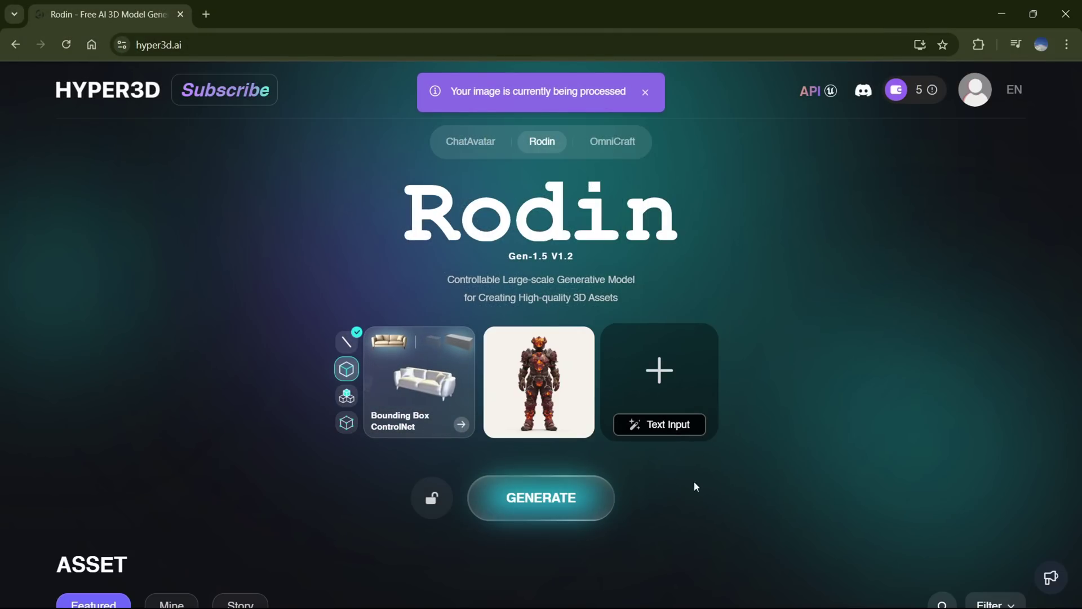
pyautogui.click(576, 502)
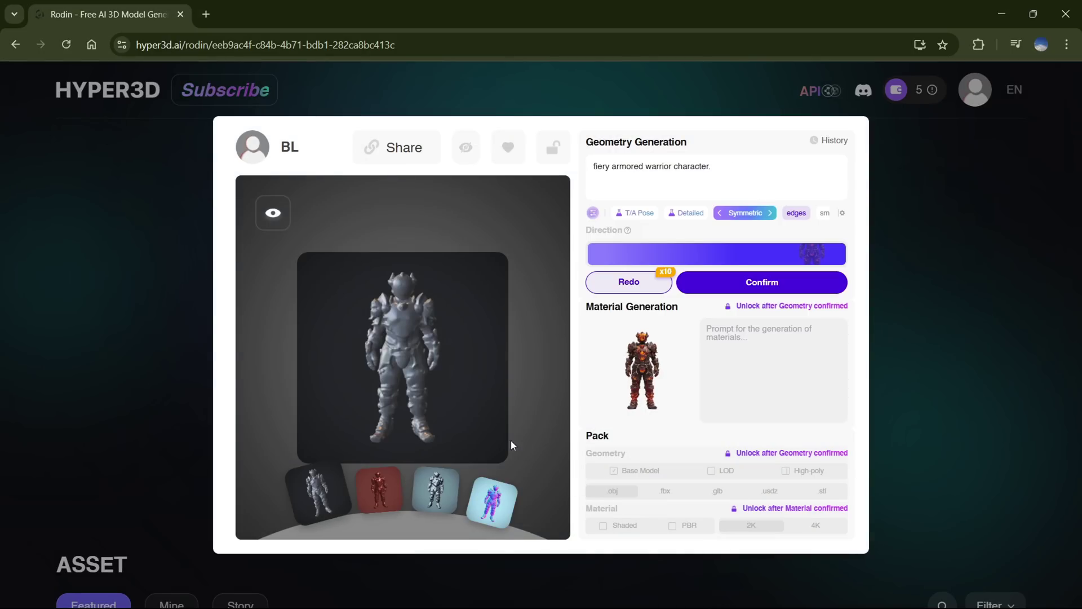
# Review the grey warrior mesh and its prompt, then confirm it as an 18000-face Quad Mesh.
pyautogui.moveTo(412, 386)
pyautogui.mouseDown()
pyautogui.moveTo(509, 388)
pyautogui.moveTo(424, 398)
pyautogui.mouseUp()
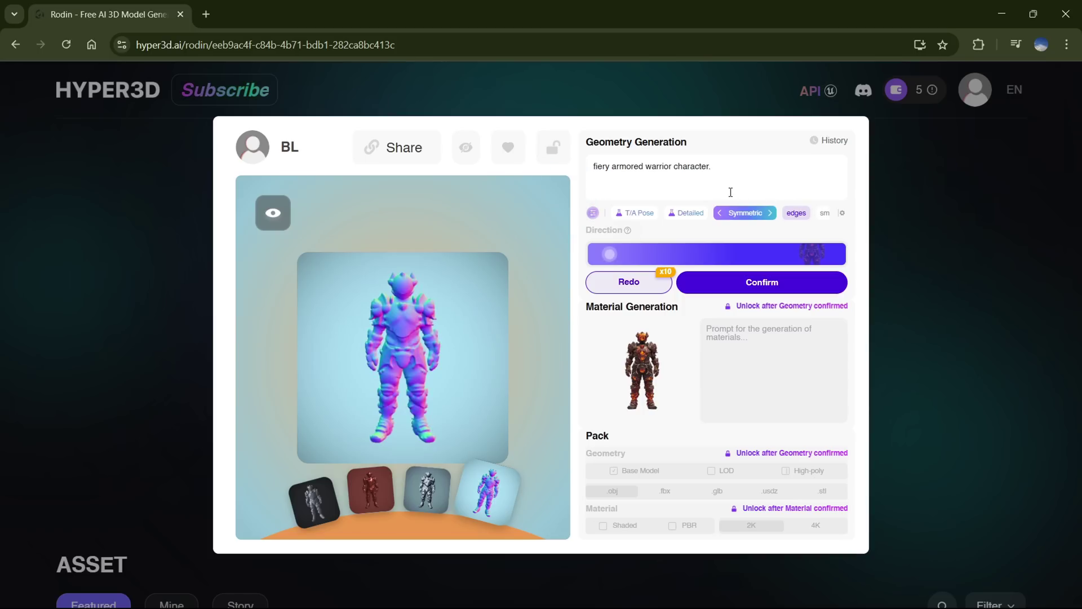
pyautogui.click(736, 172)
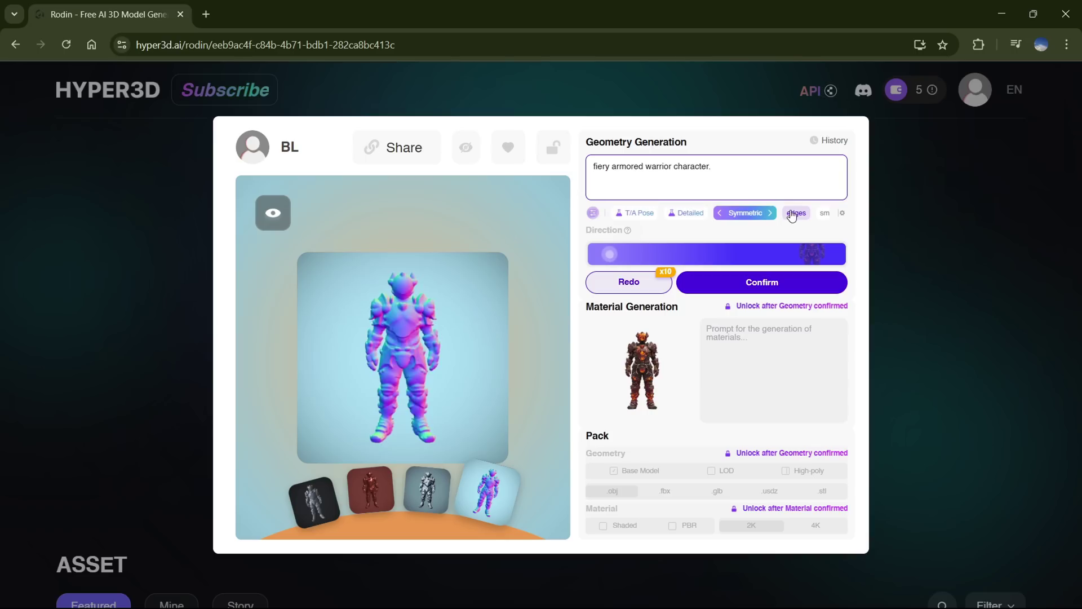
pyautogui.moveTo(786, 214); pyautogui.dragTo(689, 222)
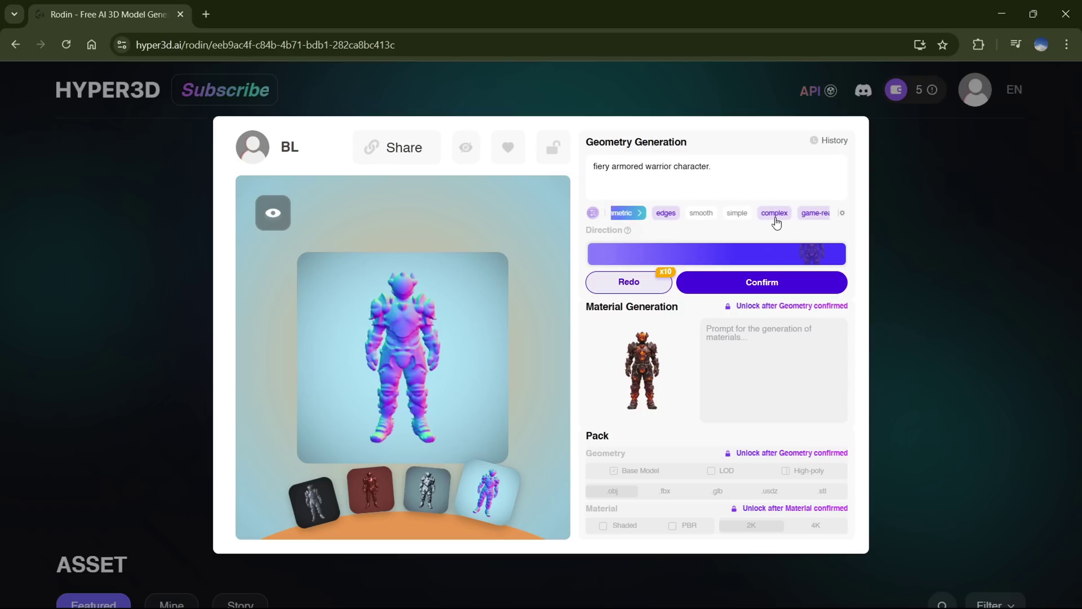
pyautogui.moveTo(773, 220); pyautogui.dragTo(694, 222)
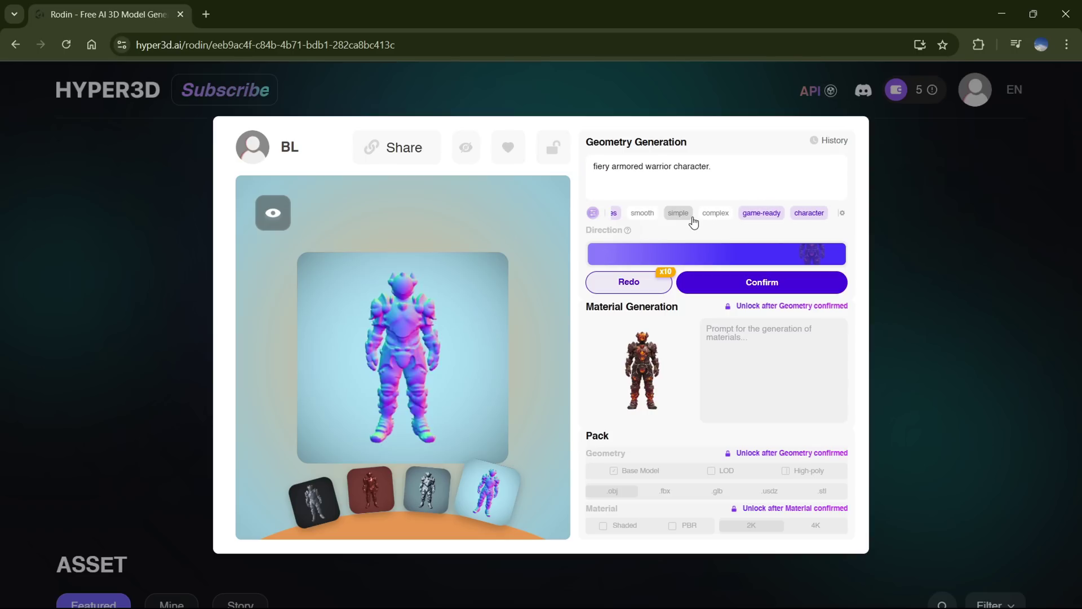
pyautogui.click(606, 287)
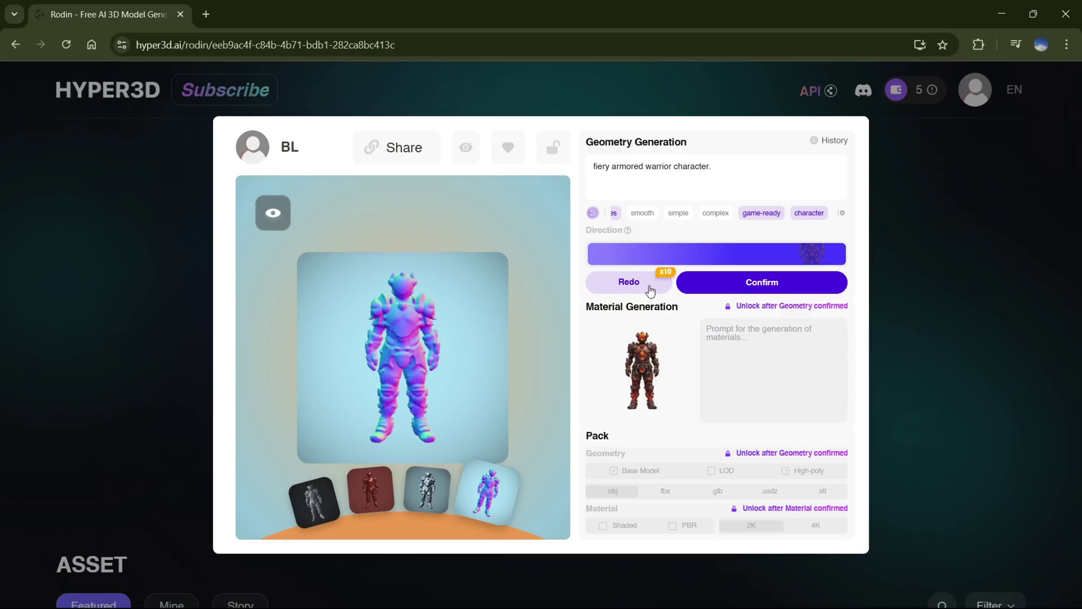
pyautogui.moveTo(756, 280)
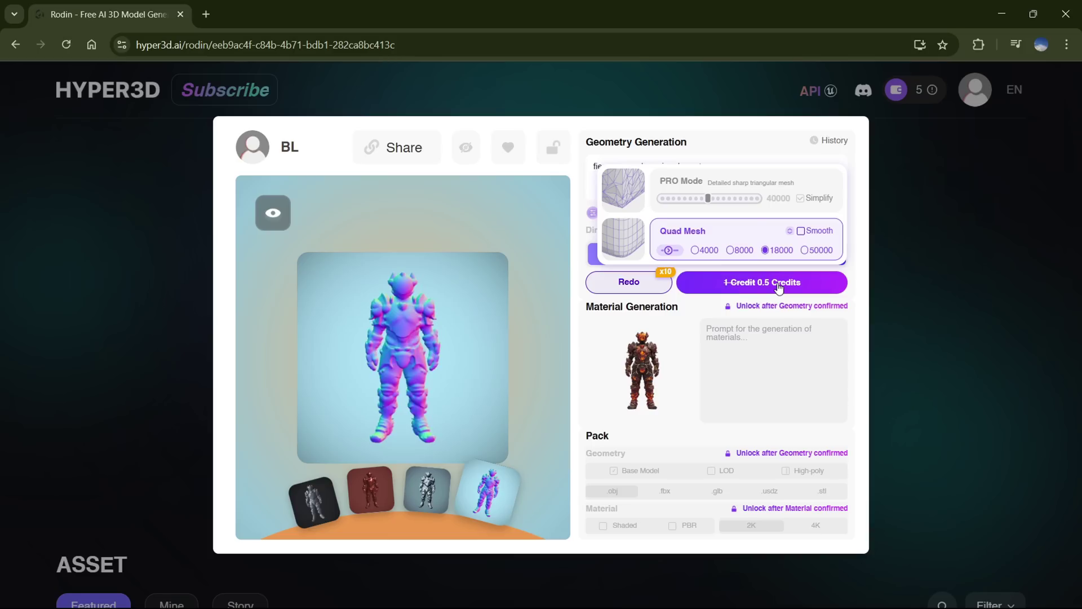
pyautogui.click(779, 284)
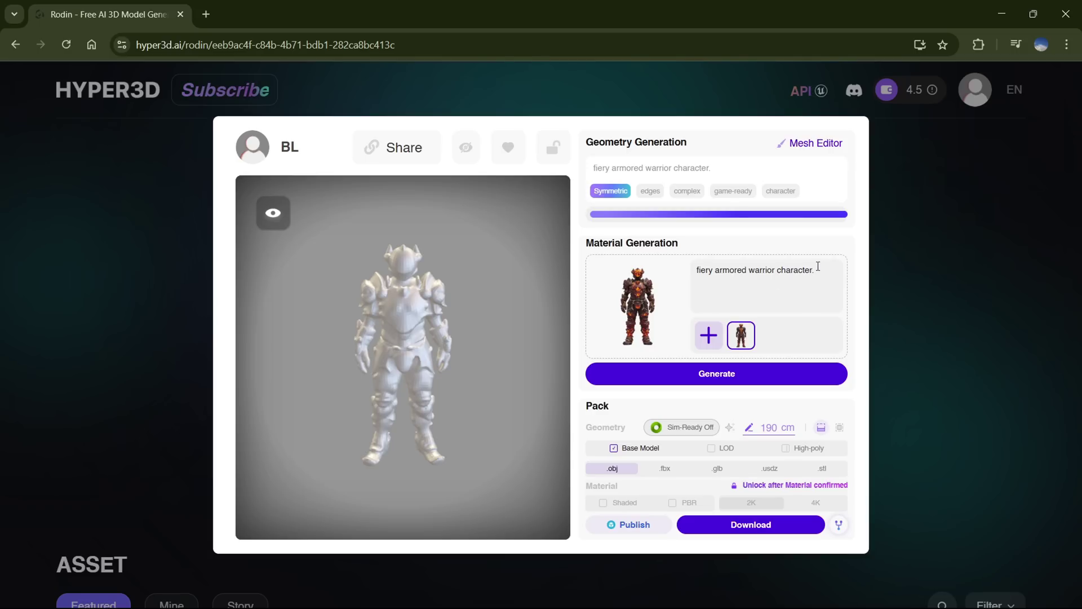
# Generate materials with PBR Temperature 8 and Reference Strength 0.85, then inspect the magma textures.
pyautogui.moveTo(818, 266); pyautogui.dragTo(718, 272)
pyautogui.click(765, 288)
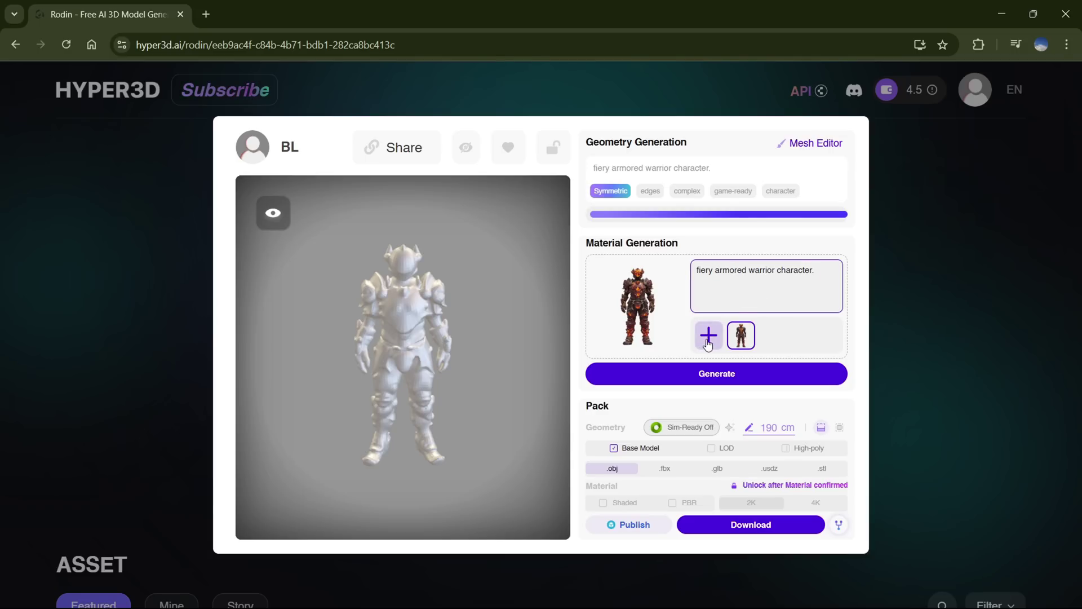
pyautogui.moveTo(731, 381)
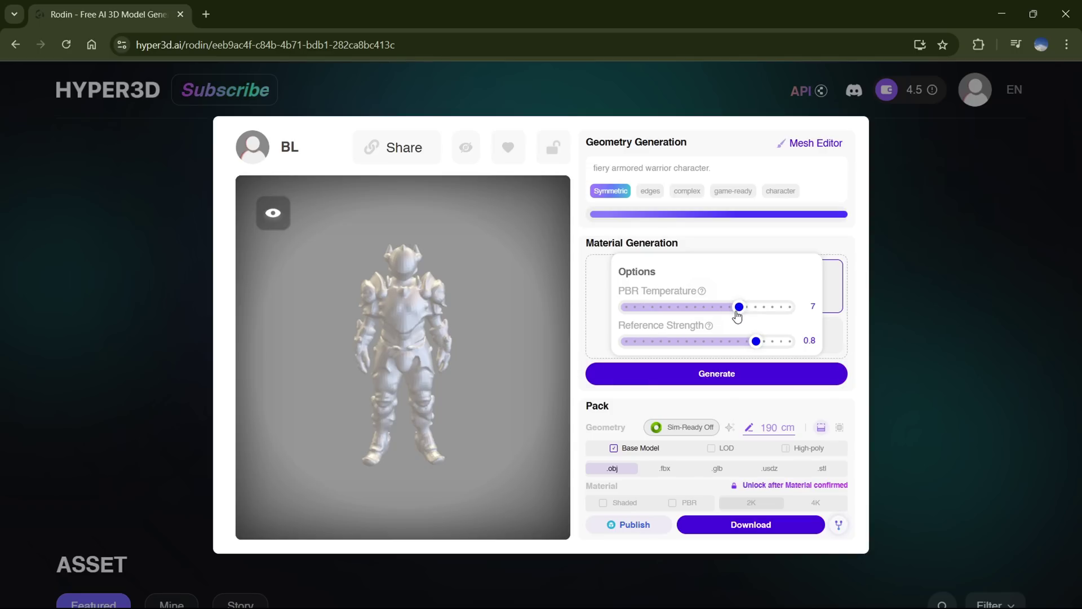
pyautogui.moveTo(704, 291)
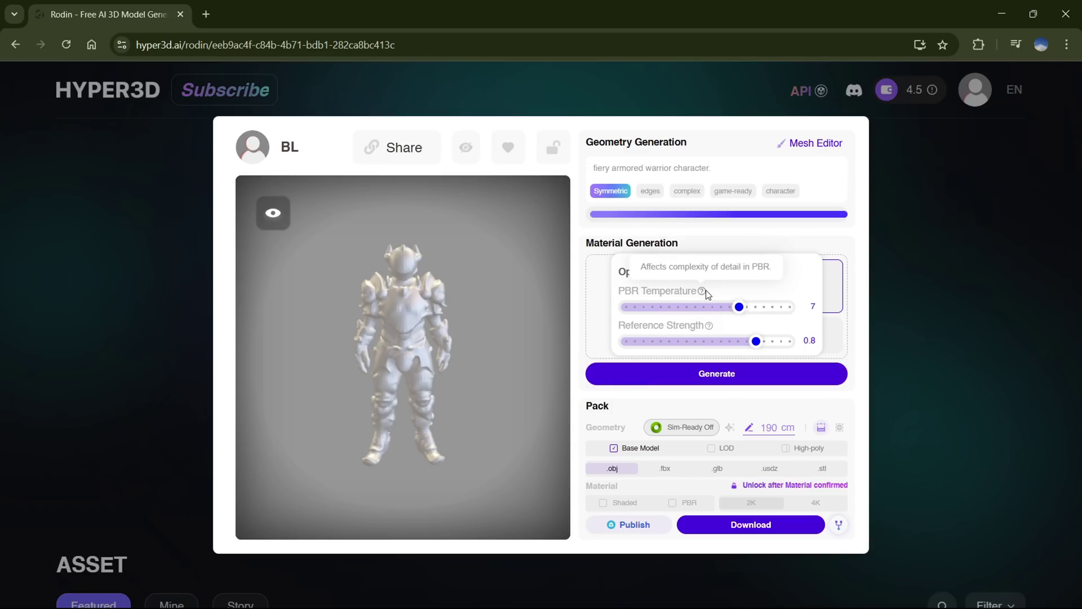
pyautogui.click(748, 308)
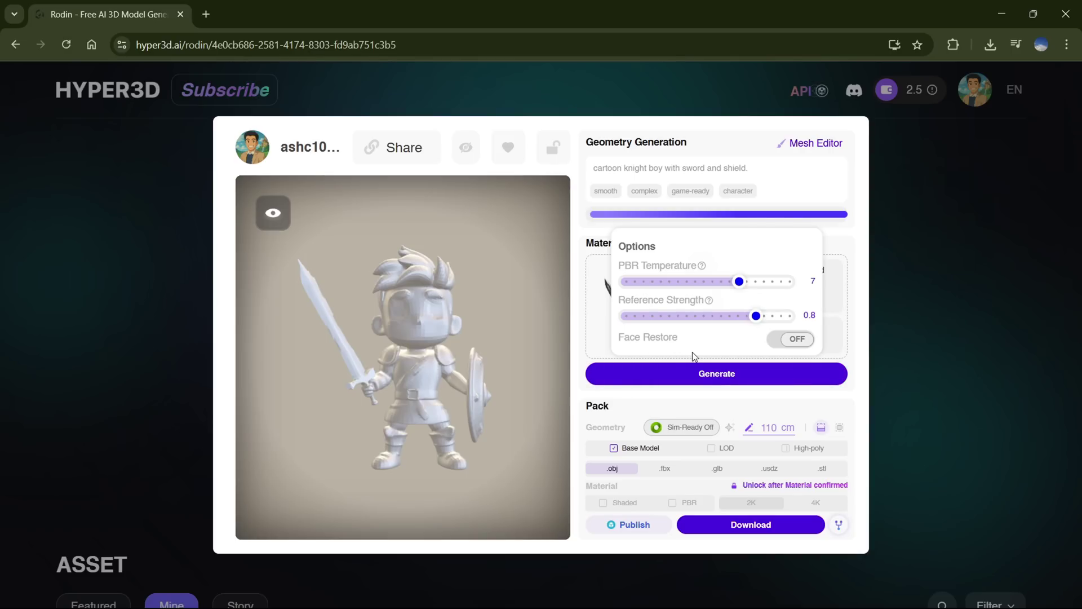
pyautogui.click(806, 346)
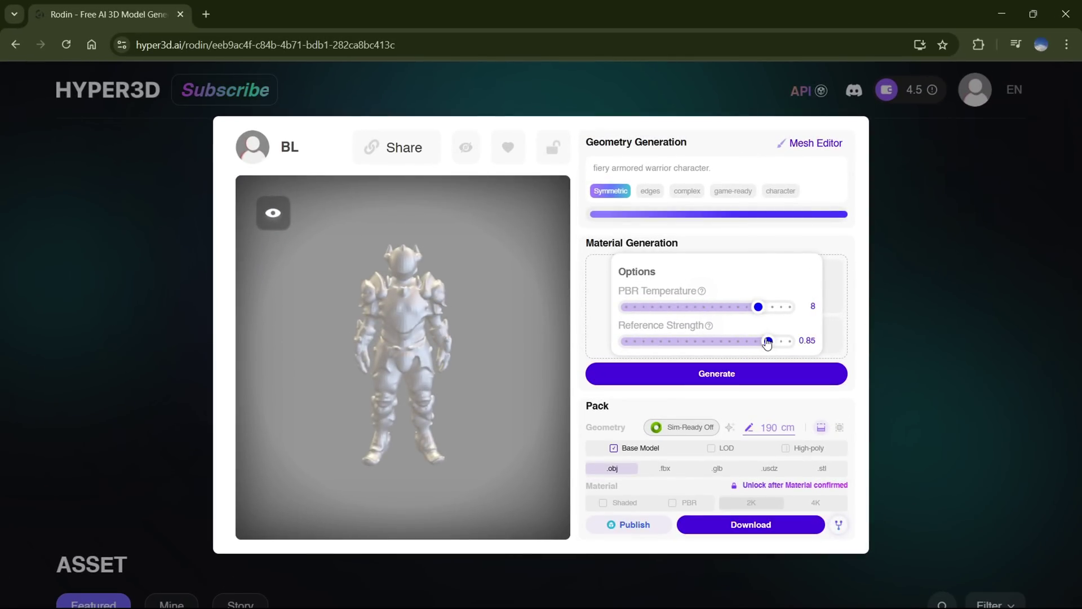
pyautogui.click(749, 374)
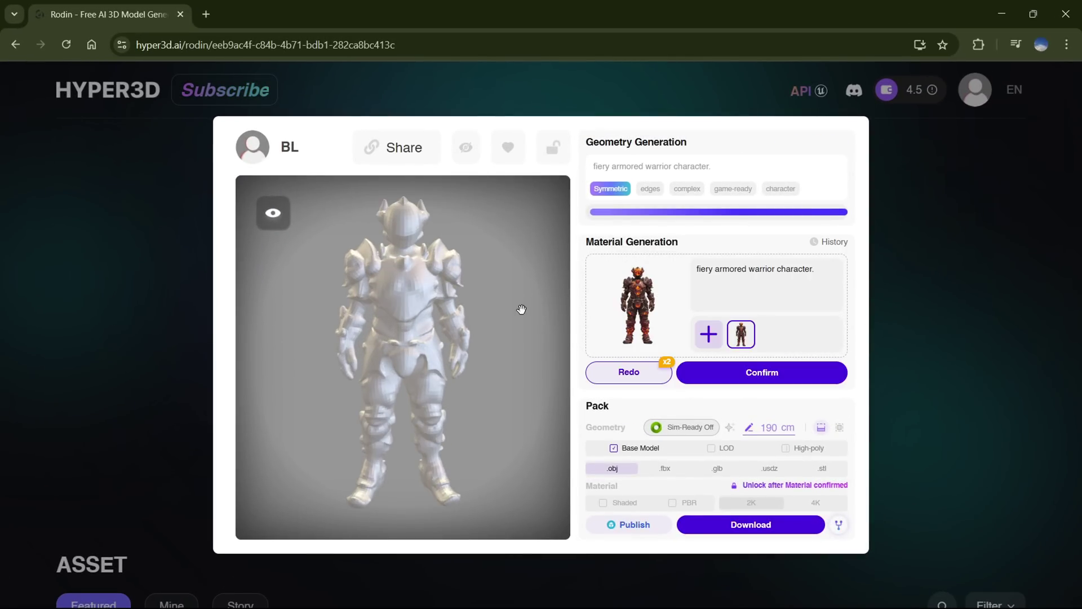
pyautogui.moveTo(521, 309); pyautogui.dragTo(498, 321)
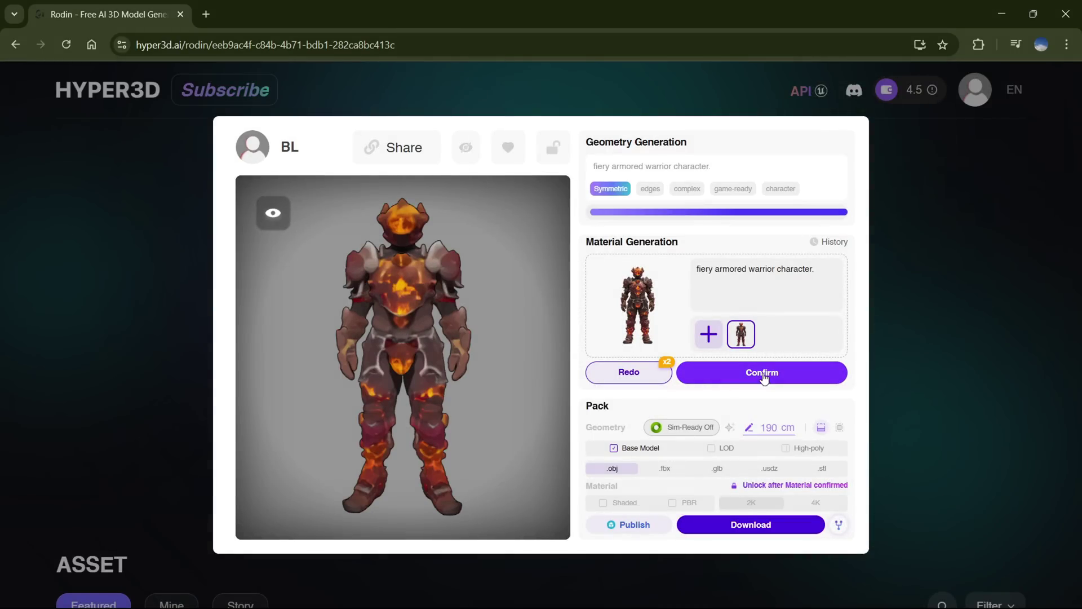
# Accept the fiery material, download the warrior as a .glb, and preview it.
pyautogui.click(760, 379)
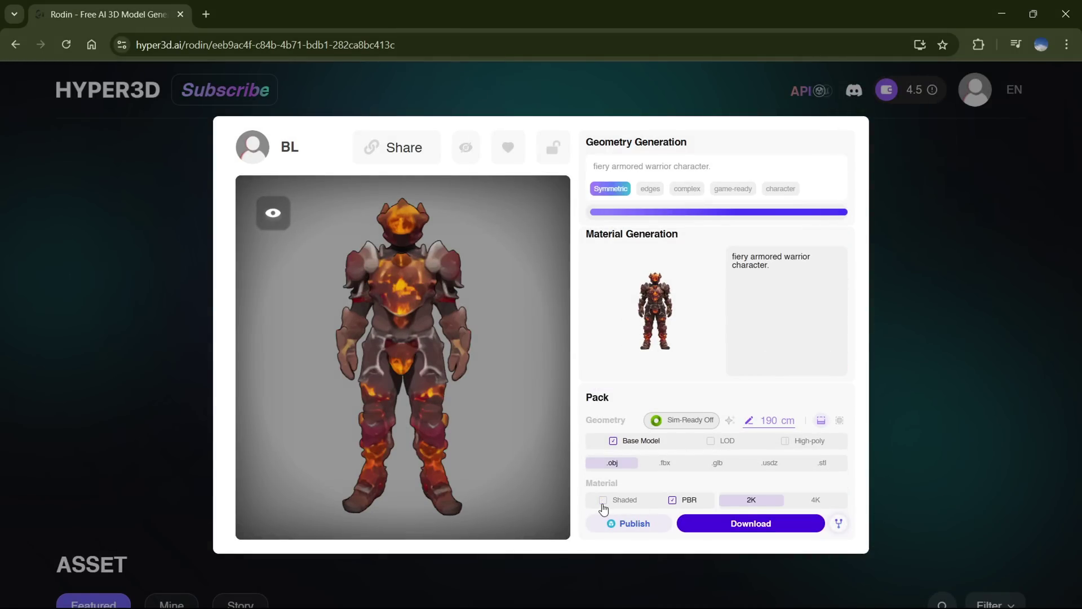
pyautogui.click(724, 467)
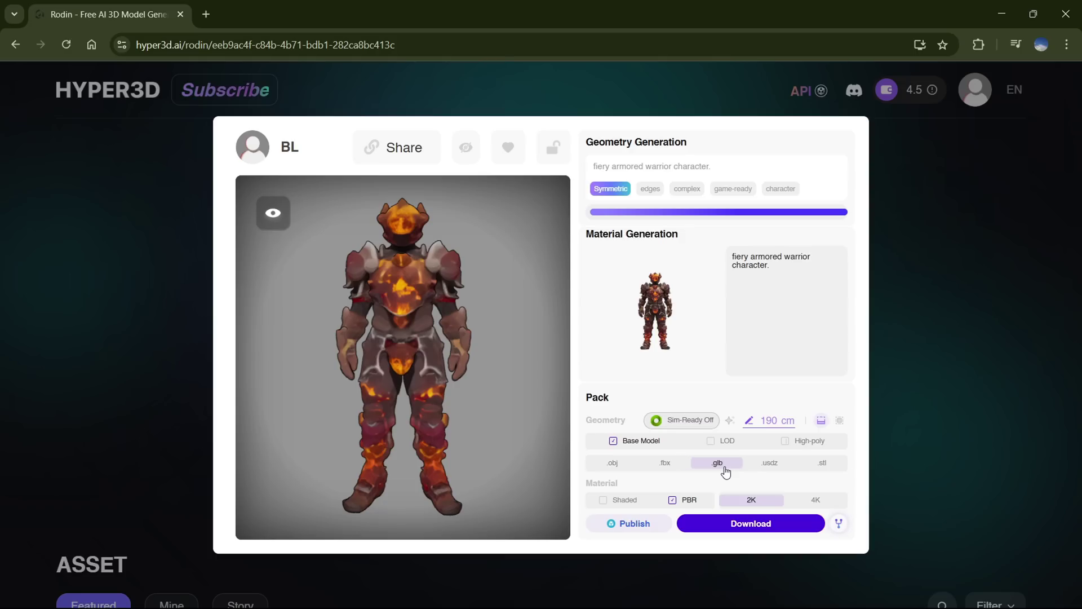
pyautogui.click(745, 523)
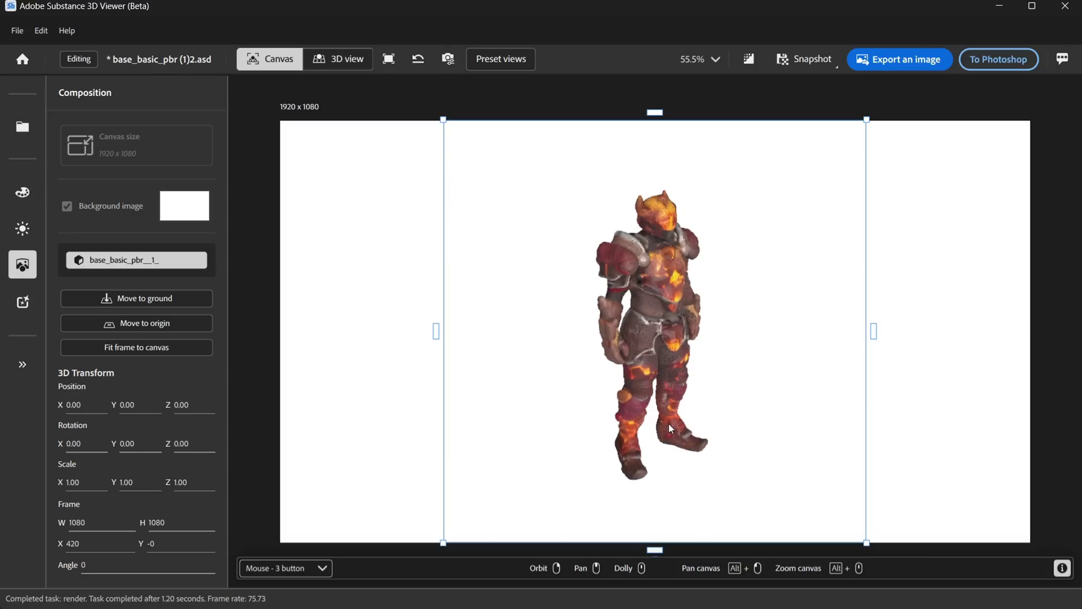
pyautogui.moveTo(669, 423); pyautogui.dragTo(432, 358)
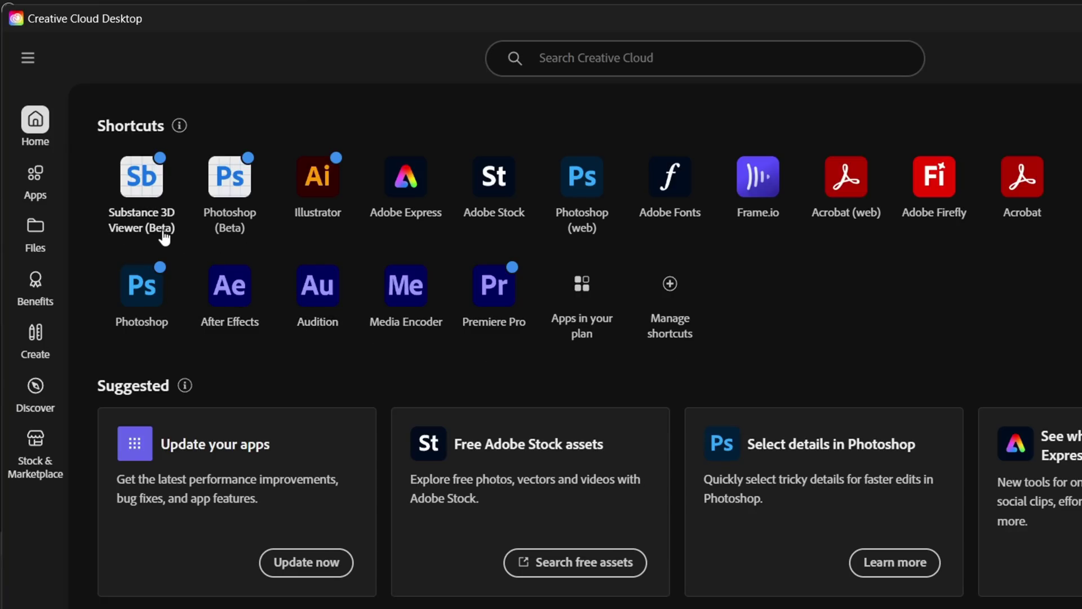
# Launch Substance 3D Viewer (Beta) from Creative Cloud's Beta apps after the .glb placement fails.
pyautogui.click(199, 241)
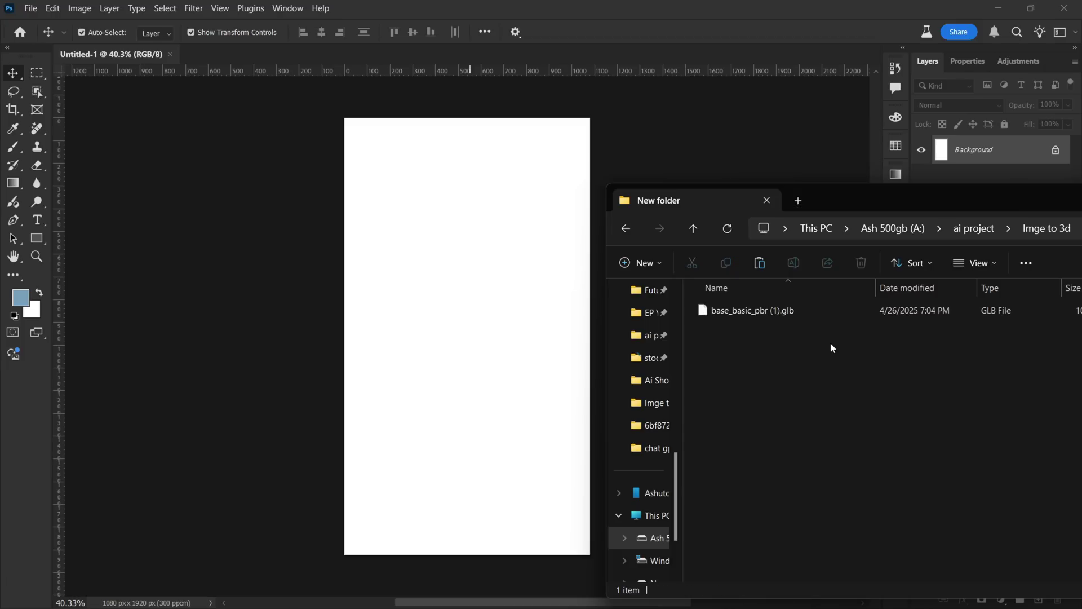
pyautogui.moveTo(782, 310); pyautogui.dragTo(440, 313)
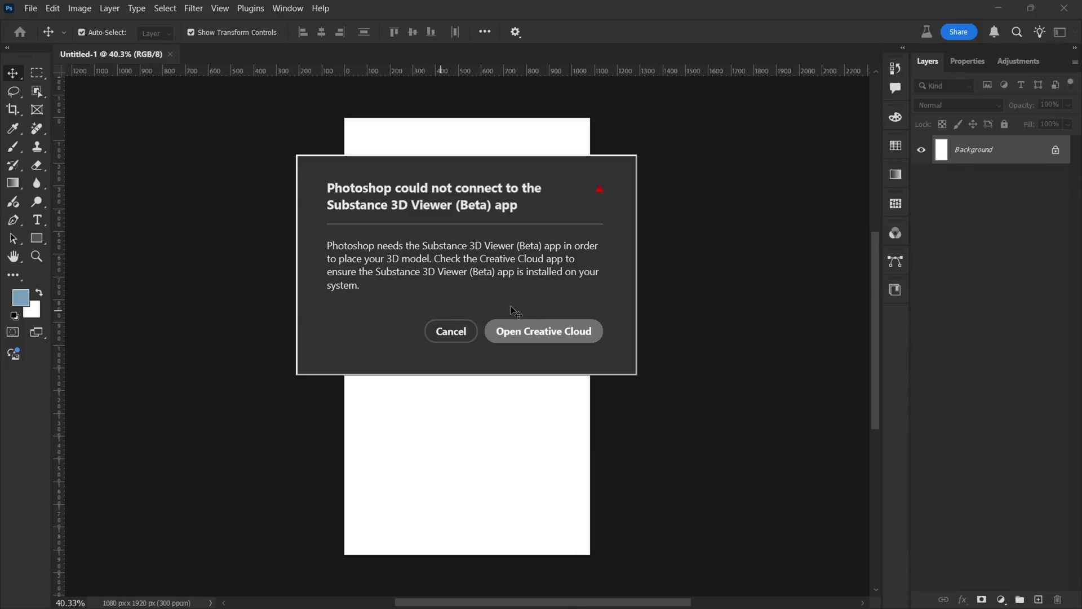
pyautogui.click(574, 330)
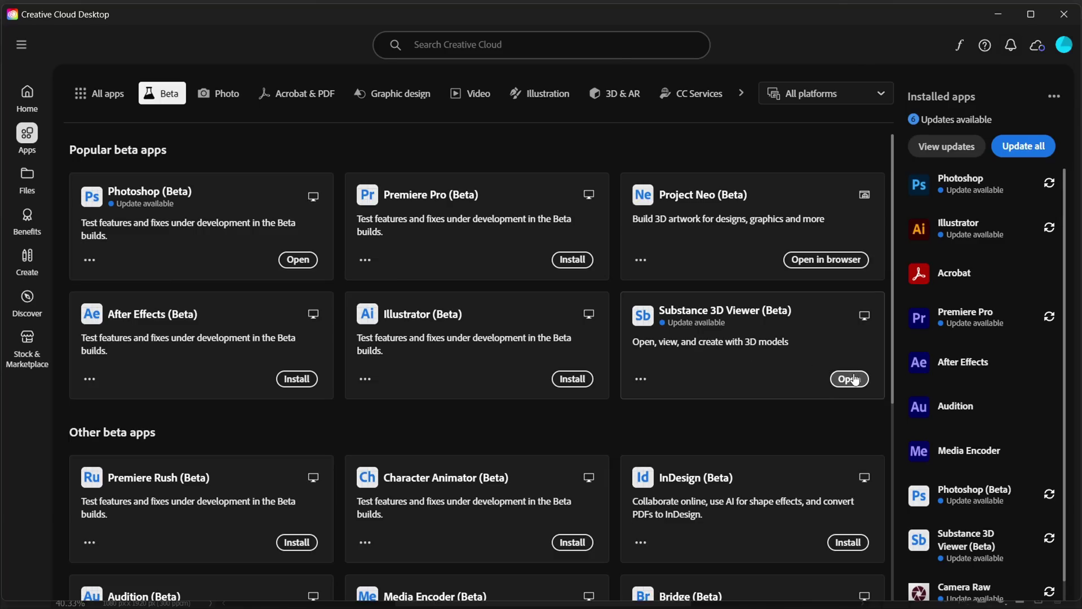
pyautogui.click(850, 379)
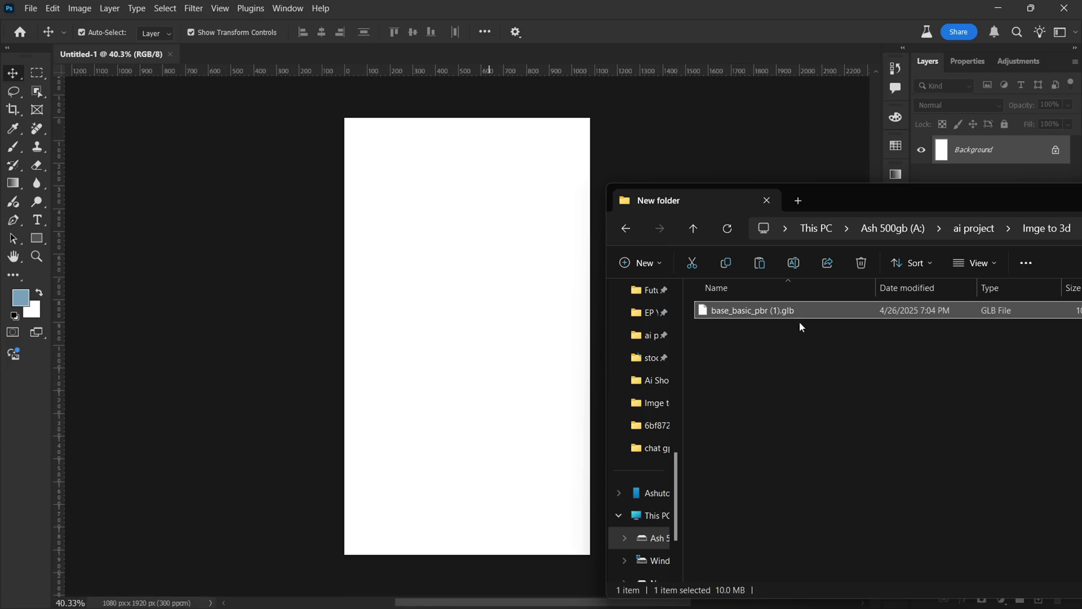
# Place the warrior .glb on the 1080×1920 canvas and open its layer in Substance 3D Viewer.
pyautogui.moveTo(732, 311); pyautogui.dragTo(476, 313)
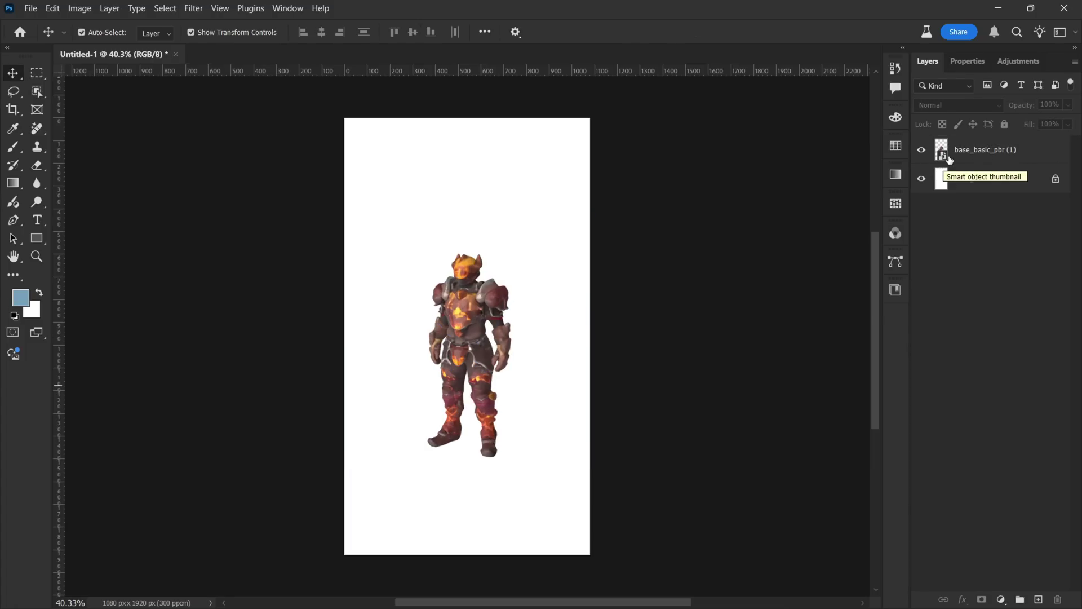
pyautogui.click(946, 158)
pyautogui.doubleClick(945, 158)
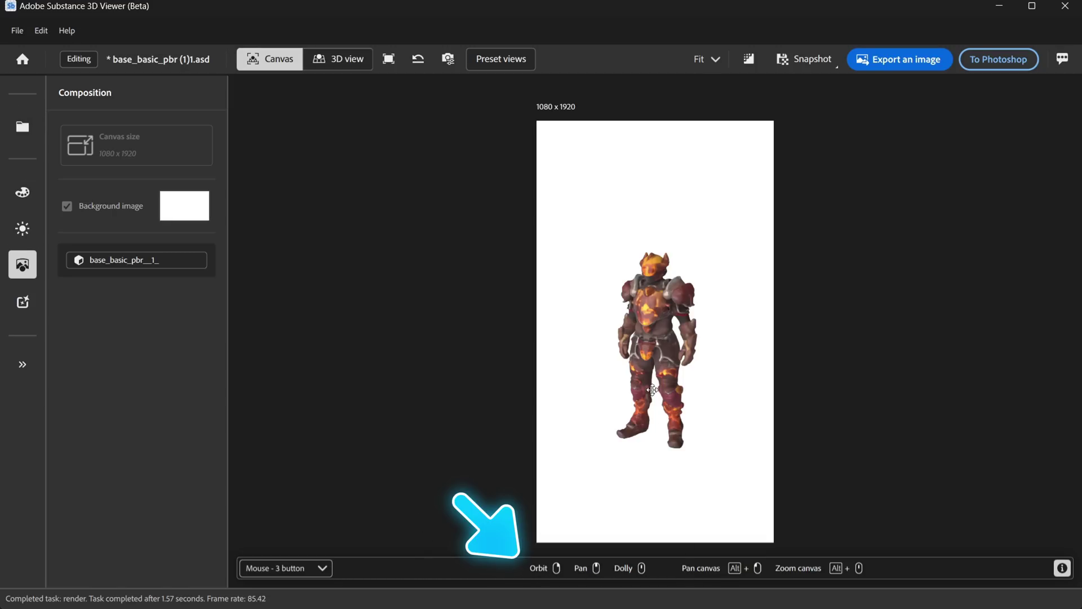
# Orbit the warrior until it faces straight forward and fills more of the canvas.
pyautogui.moveTo(655, 350); pyautogui.dragTo(700, 372)
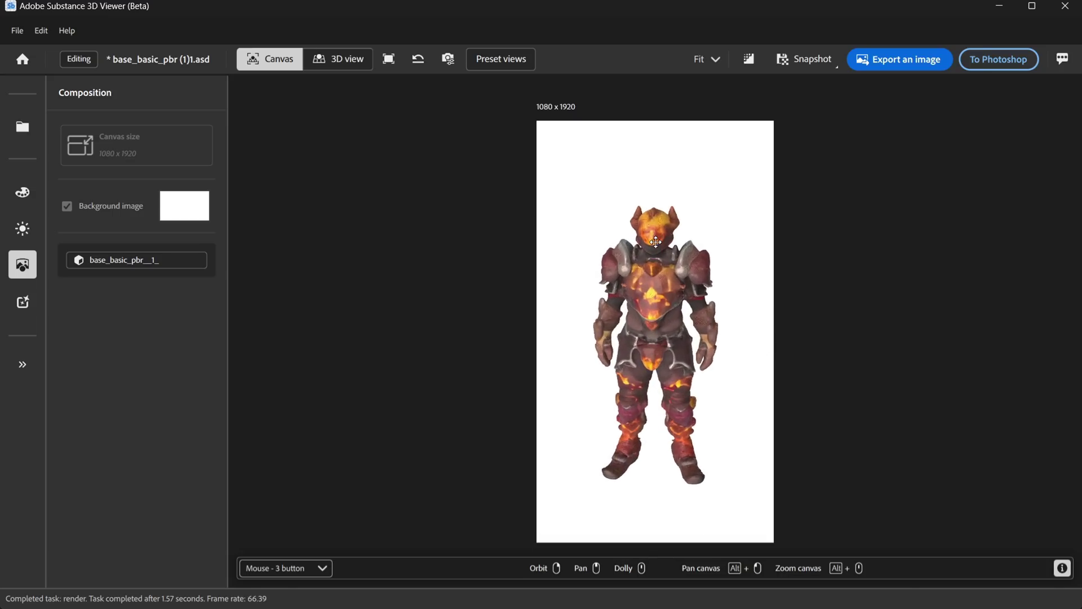
pyautogui.moveTo(655, 242); pyautogui.dragTo(674, 228)
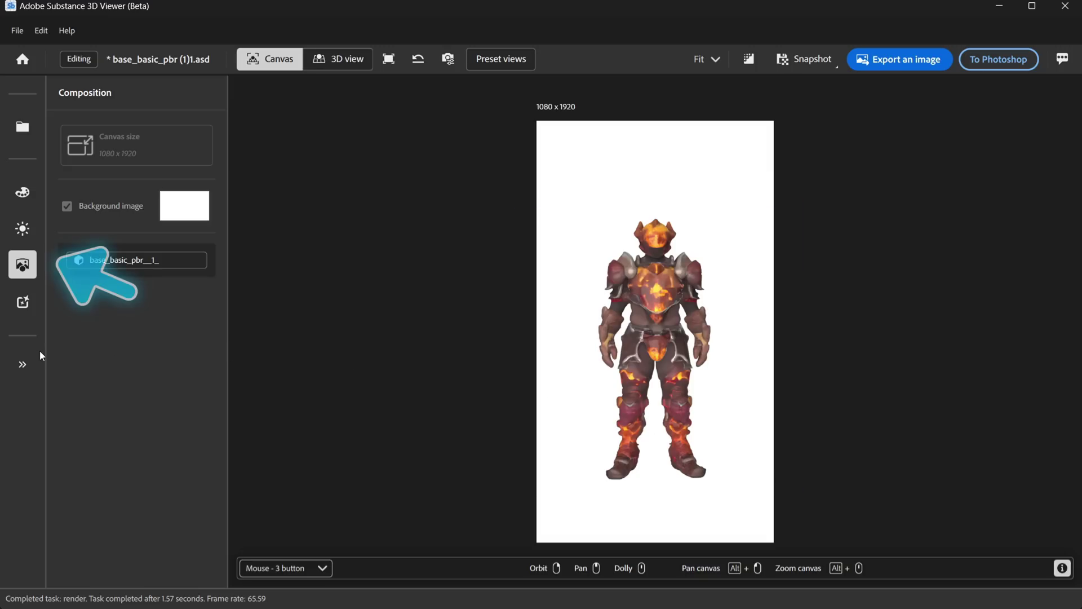
# Set brightness -0.12, keep the Studio light preset, enable Ground plane, and rotate lighting to +334.
pyautogui.click(28, 228)
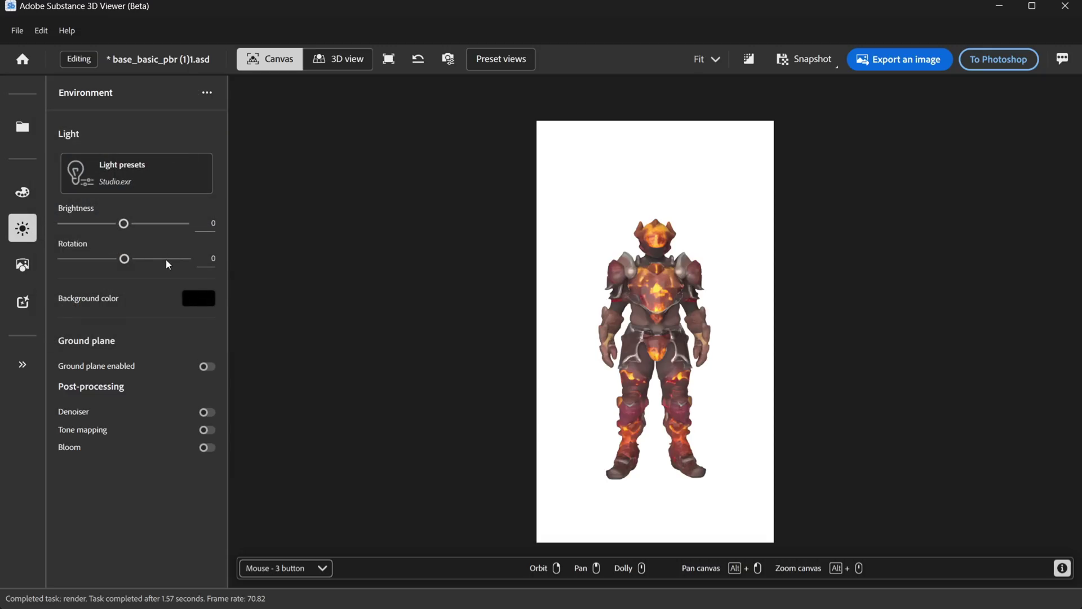
pyautogui.moveTo(124, 223); pyautogui.dragTo(284, 308)
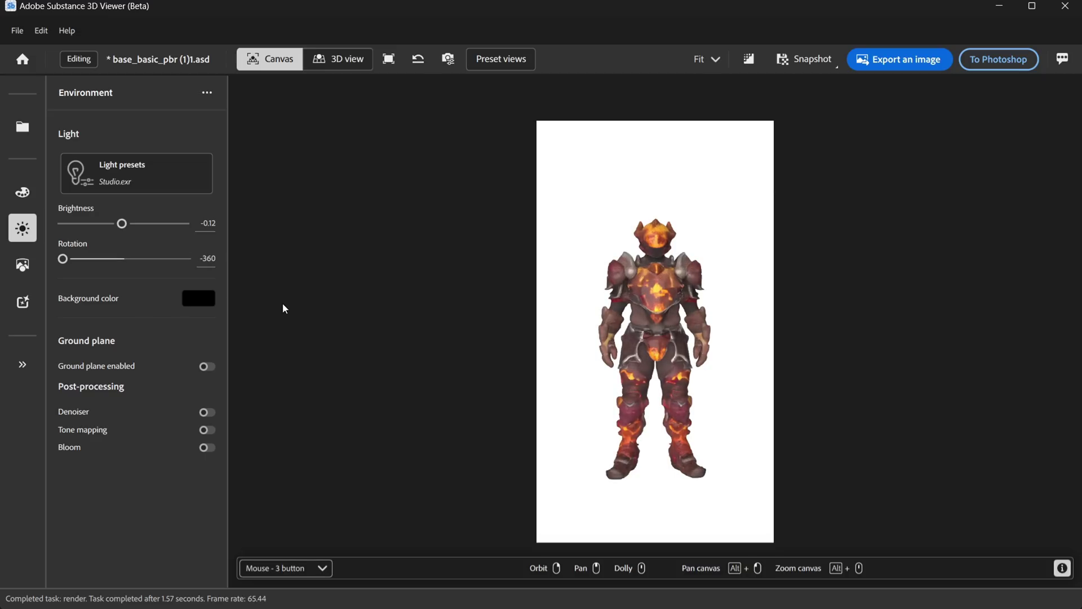
pyautogui.click(177, 179)
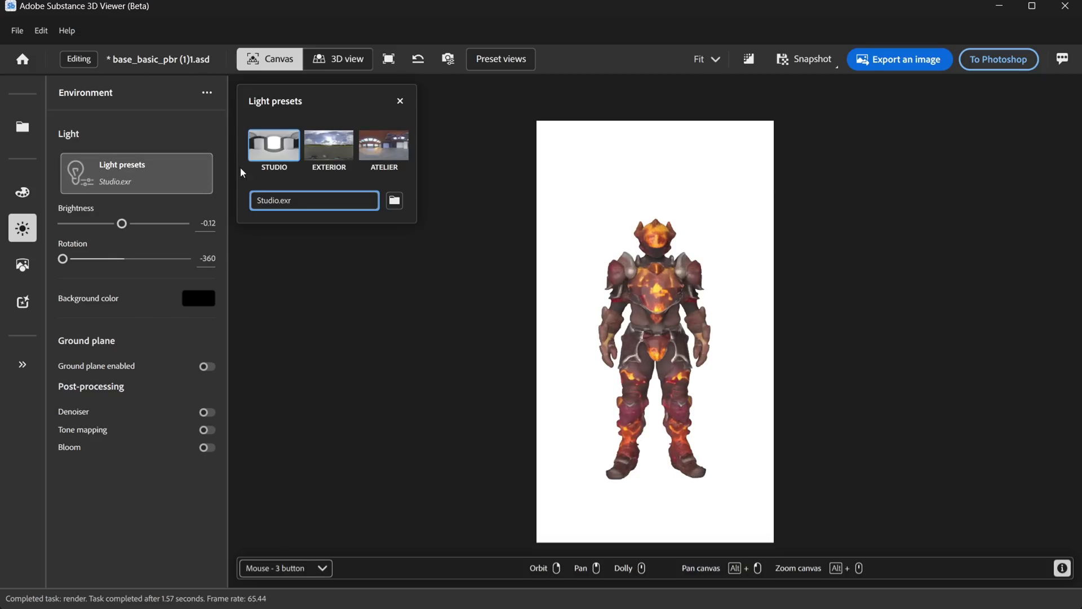
pyautogui.click(328, 146)
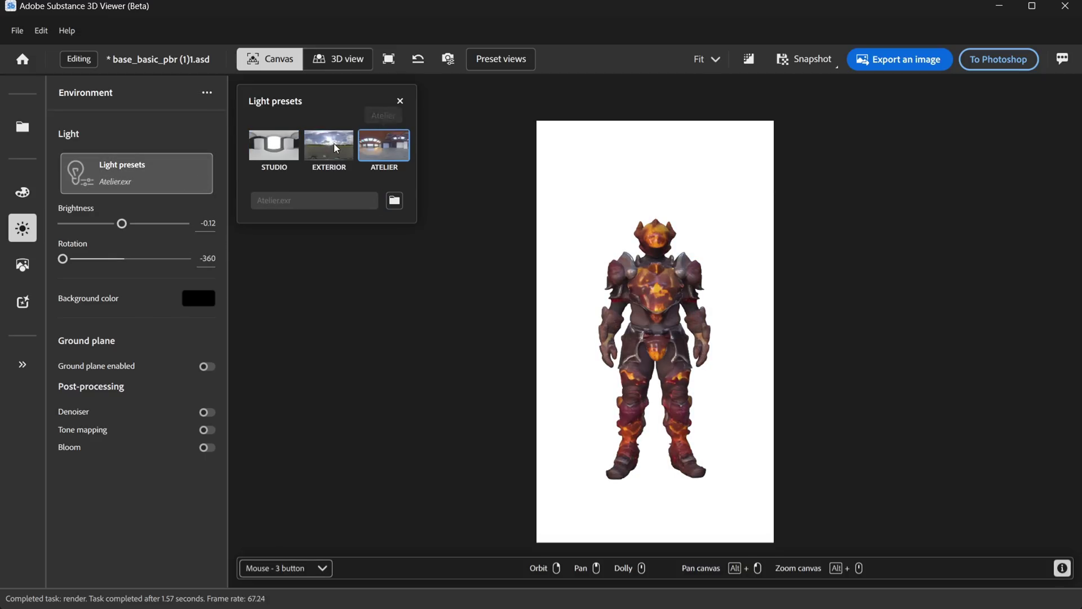
pyautogui.click(274, 145)
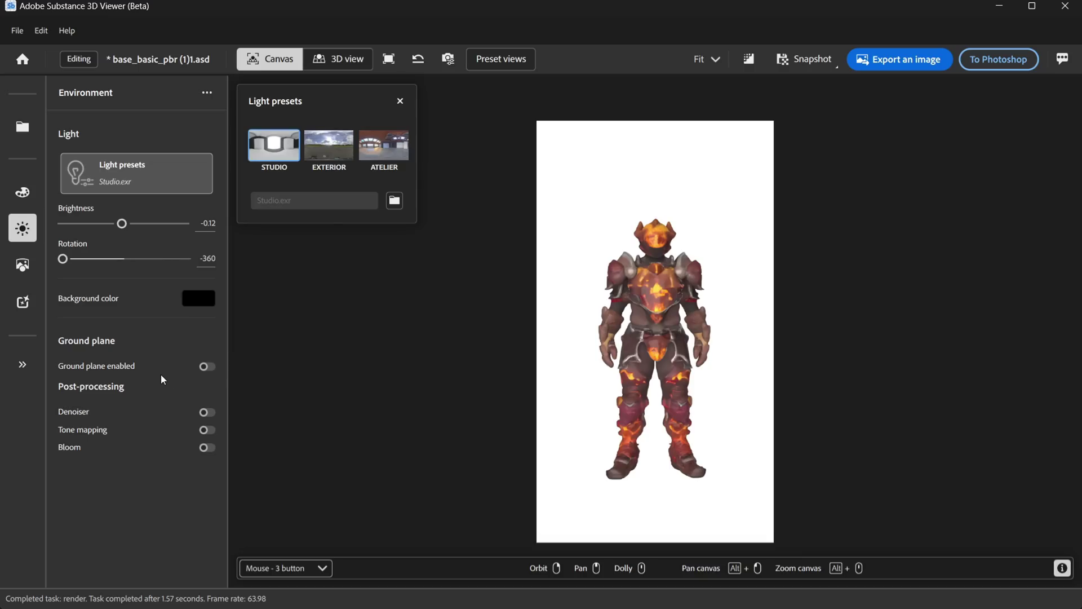
pyautogui.click(206, 367)
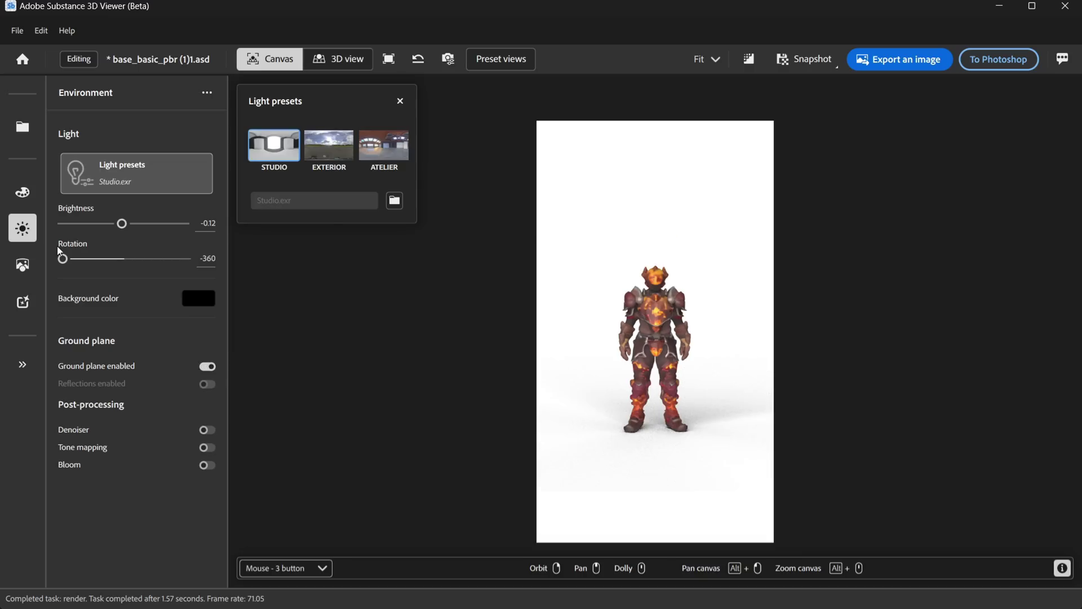
pyautogui.moveTo(63, 259); pyautogui.dragTo(181, 259)
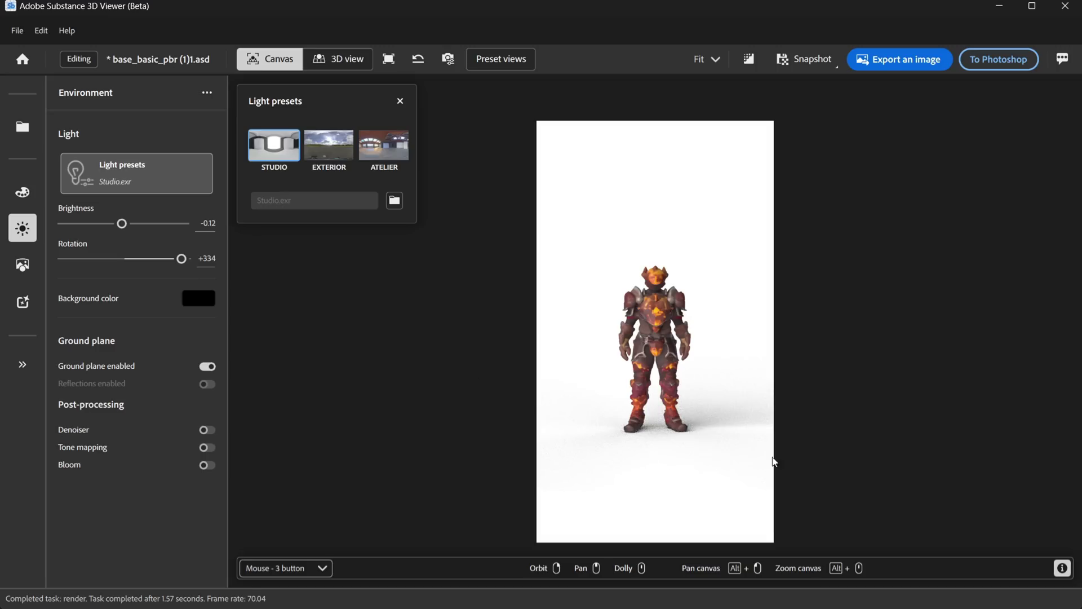
# Apply the Gold metal material preset to the warrior model, replacing the earlier Silver trial.
pyautogui.click(23, 195)
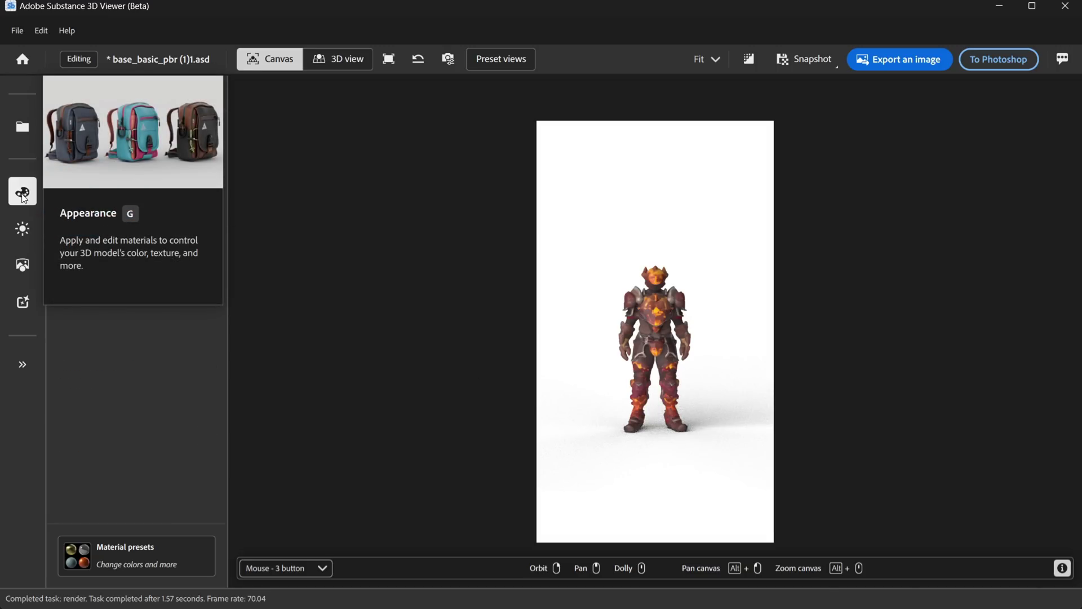
pyautogui.click(150, 566)
pyautogui.scroll(-2, 383, 338)
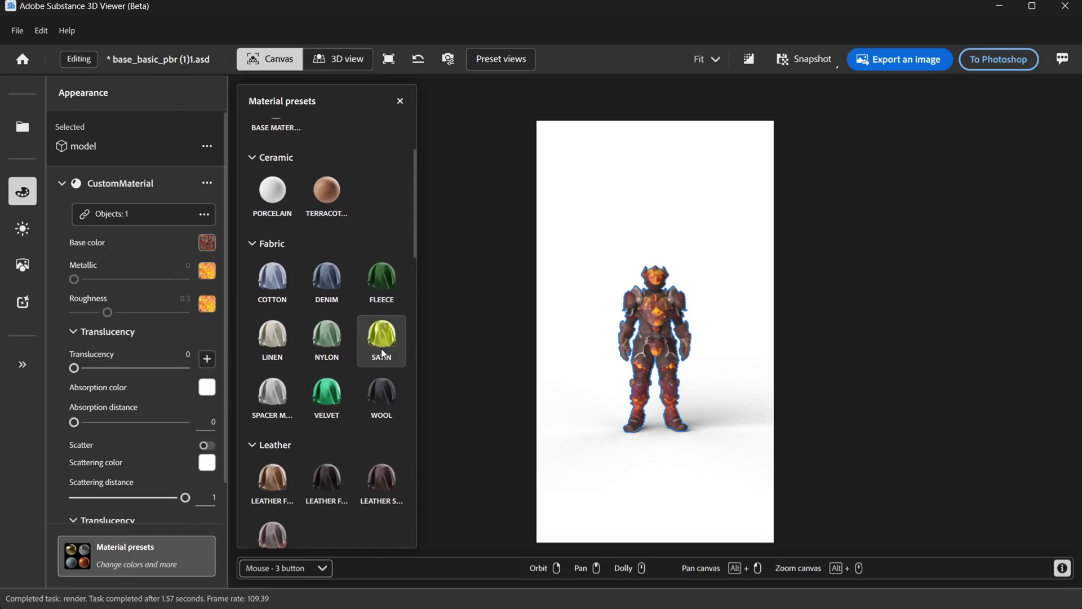
pyautogui.scroll(-5, 382, 353)
pyautogui.click(382, 217)
pyautogui.moveTo(597, 361); pyautogui.dragTo(733, 350)
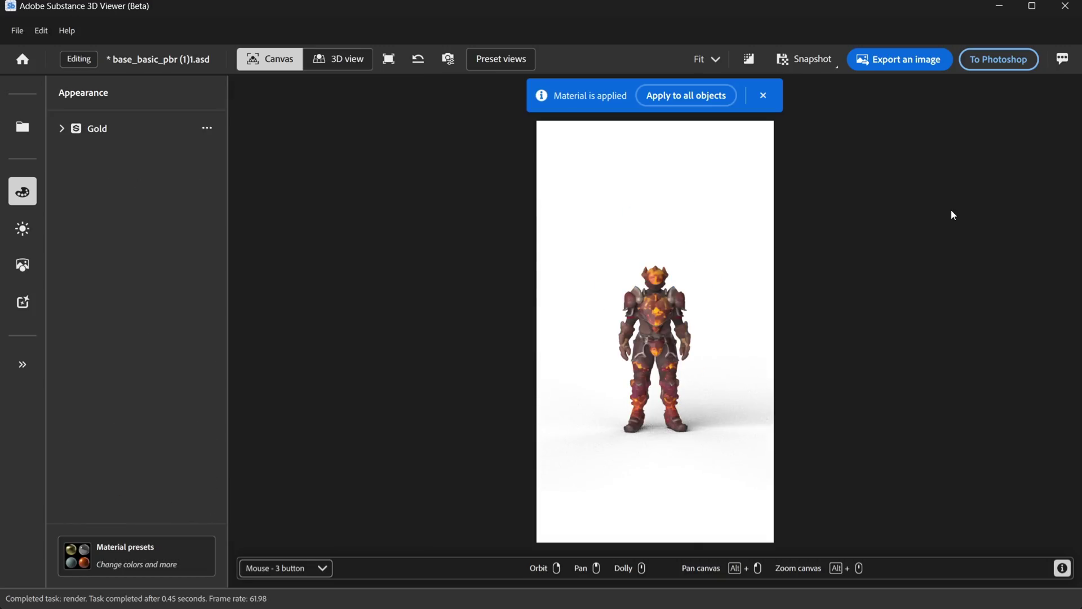
# Send the shadowed Substance render of the warrior to Photoshop and check the updated layer.
pyautogui.click(1000, 59)
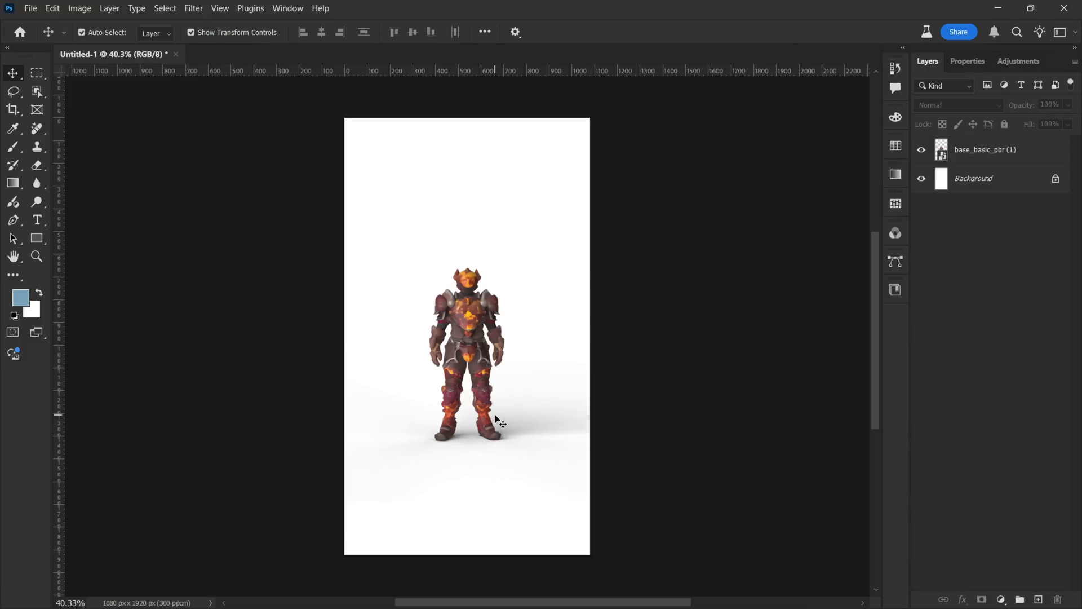
pyautogui.scroll(-1, 479, 395)
pyautogui.keyDown('alt'); pyautogui.scroll(2, 476, 372); pyautogui.keyUp('alt')
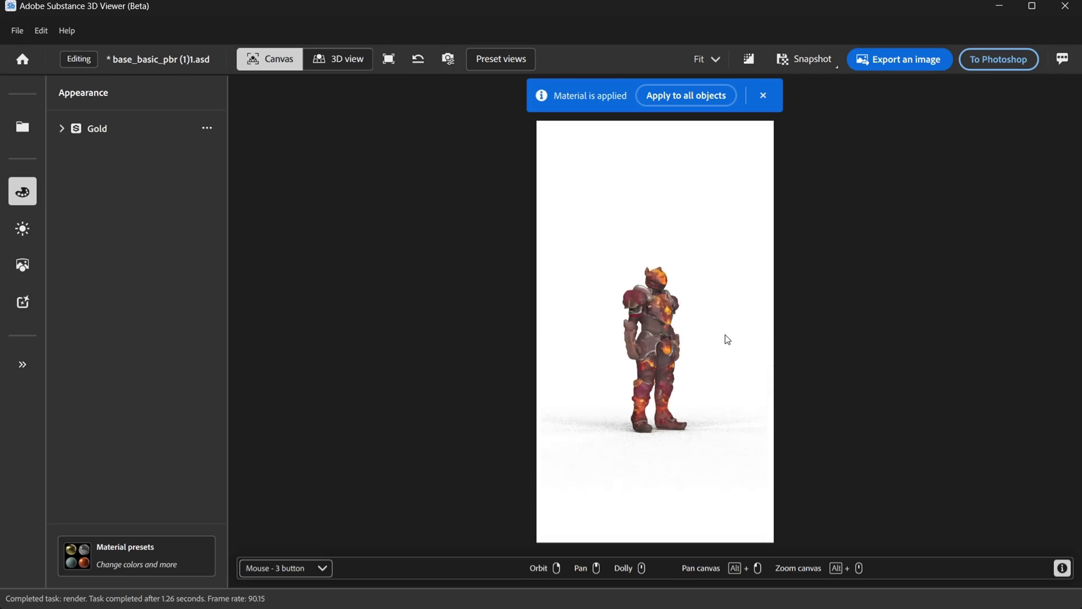
# Turn the warrior to a three-quarter angle and send that view to Photoshop.
pyautogui.moveTo(725, 338); pyautogui.dragTo(727, 302)
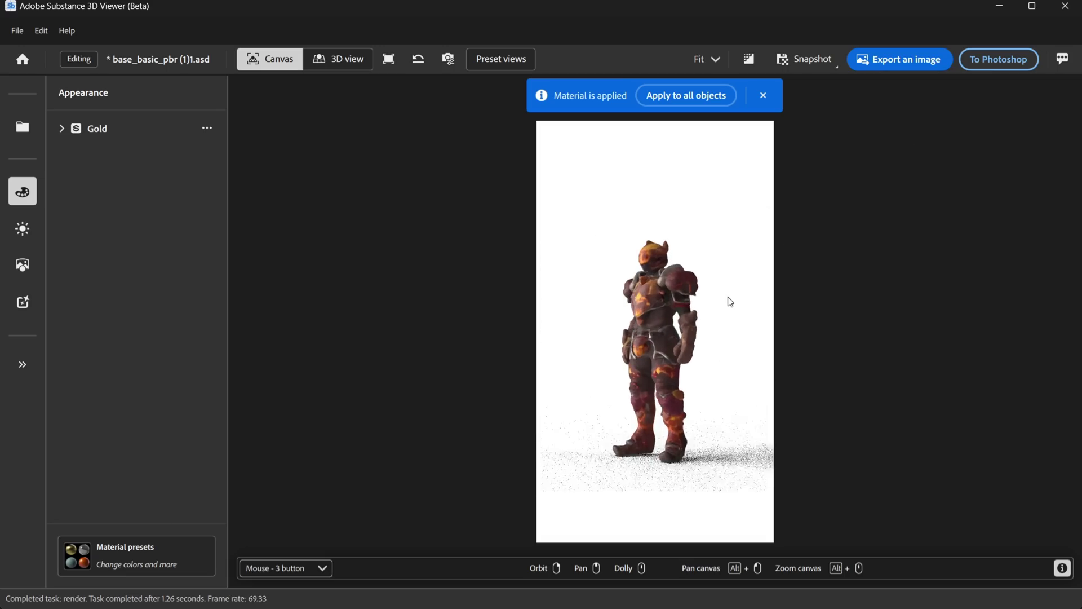
pyautogui.click(1012, 69)
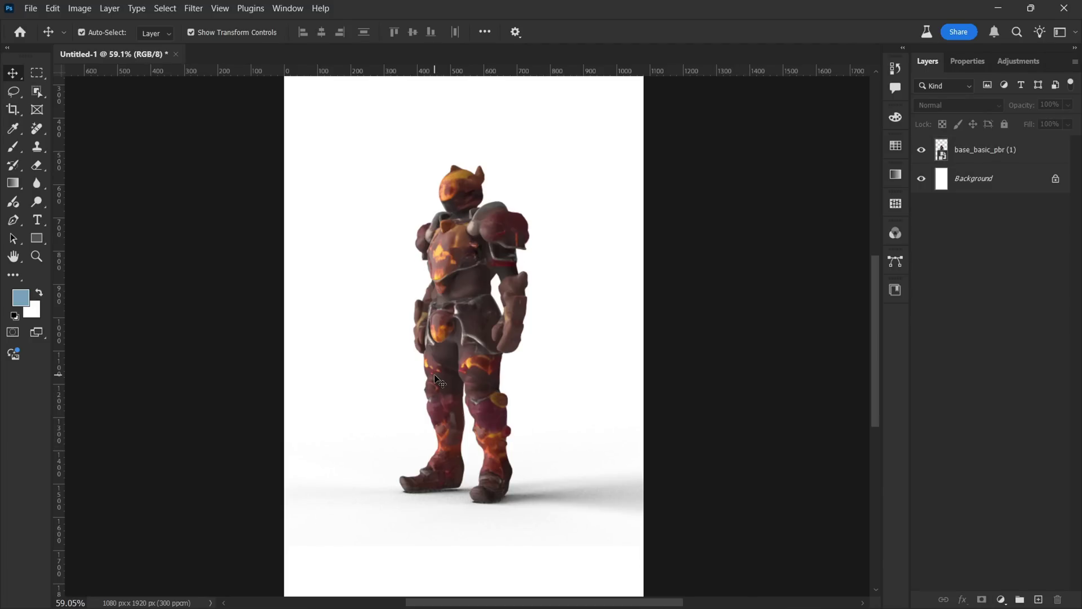
pyautogui.keyDown('alt'); pyautogui.scroll(-2, 439, 382); pyautogui.keyUp('alt')
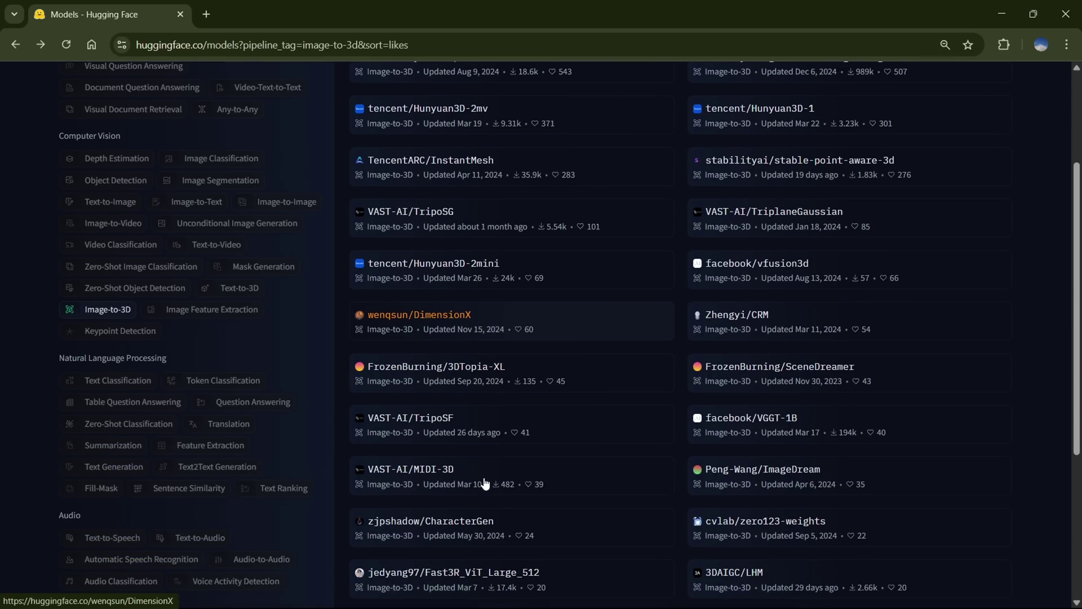
# Drop the dragon image onto the TRELLIS-3D image prompt and start generating its shape.
pyautogui.scroll(3, 484, 483)
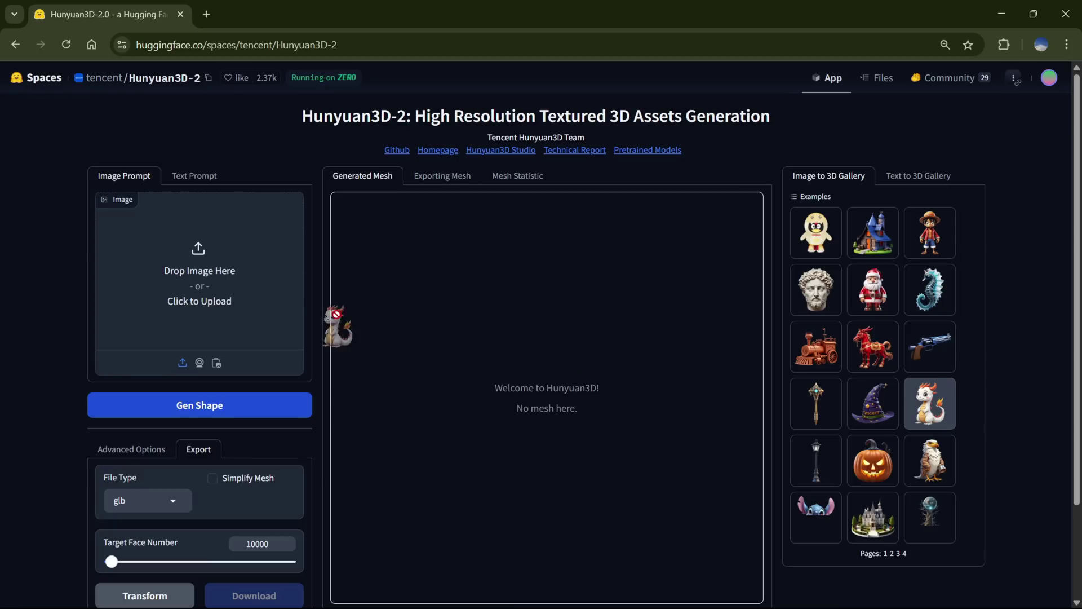
pyautogui.moveTo(338, 319); pyautogui.dragTo(229, 315)
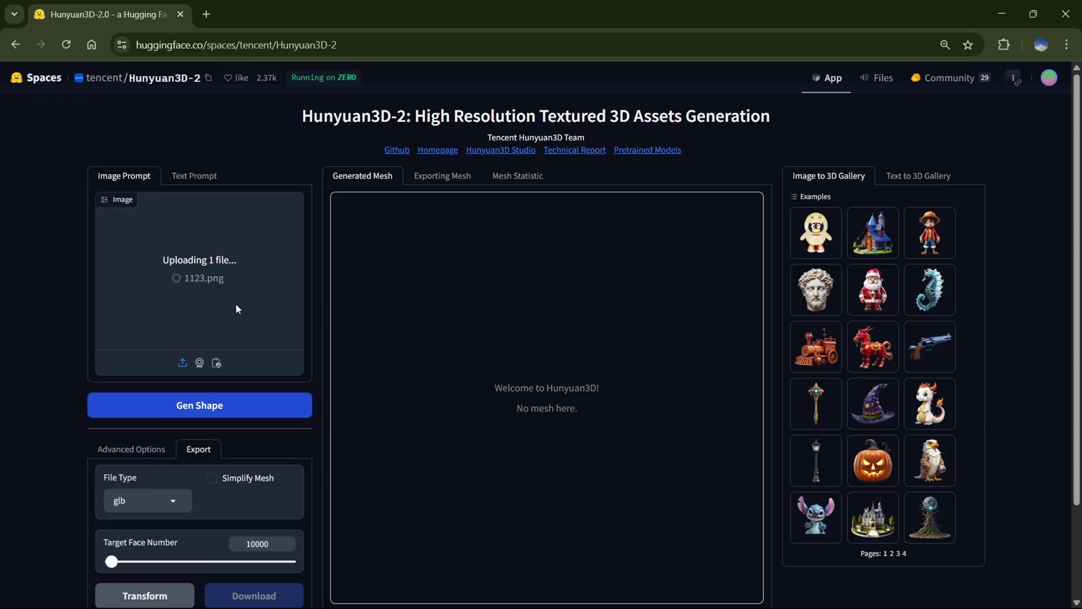
pyautogui.click(234, 402)
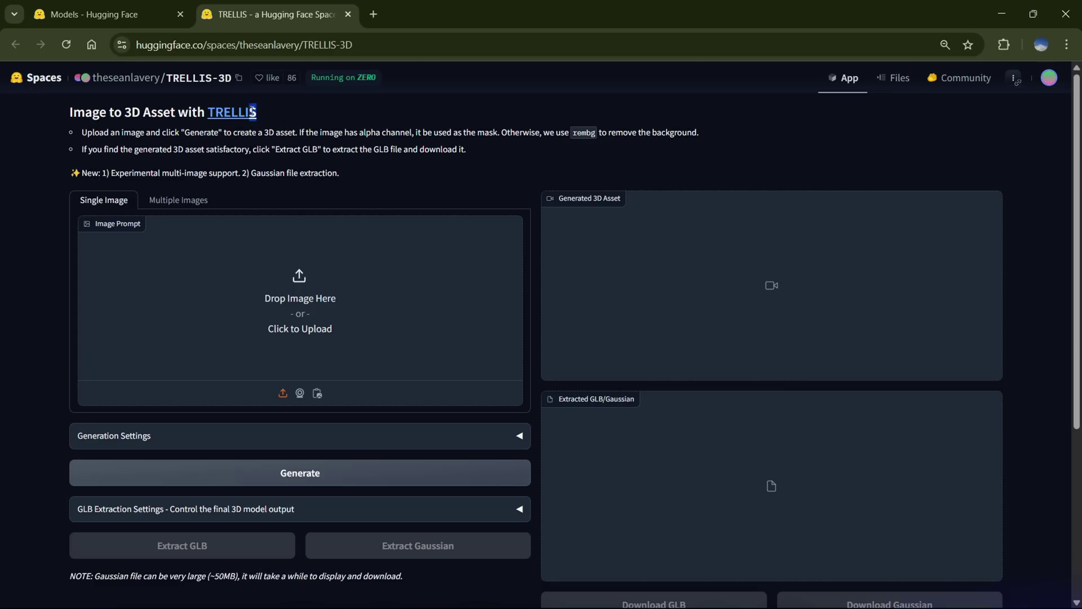
# Highlight the TRELLIS title and the huggingface.co address for reference, then clear the selection.
pyautogui.moveTo(252, 112); pyautogui.dragTo(208, 112)
pyautogui.click(199, 45)
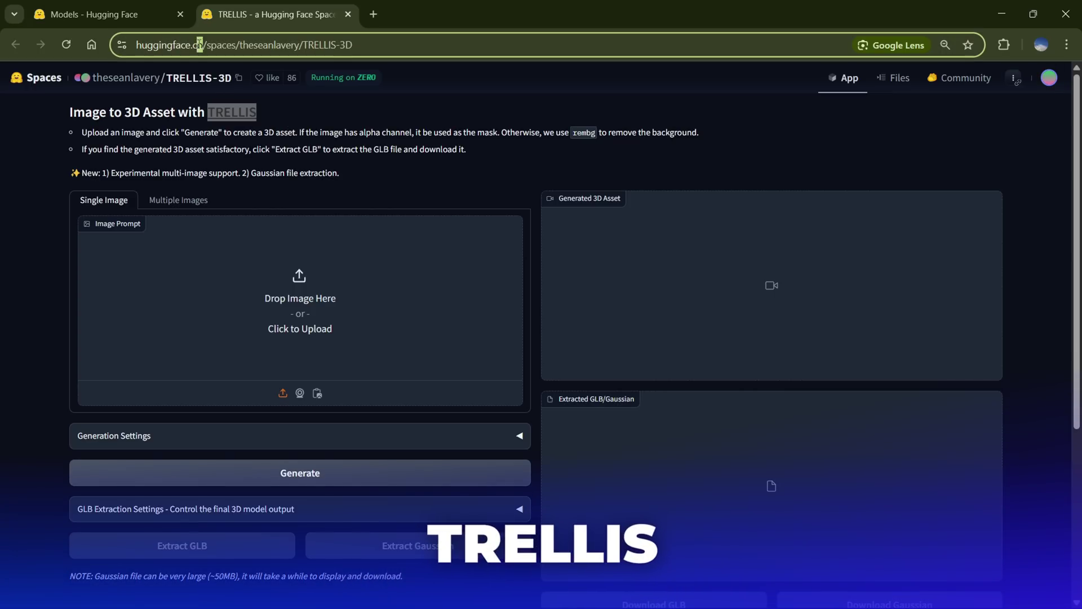
pyautogui.moveTo(199, 45); pyautogui.dragTo(158, 52)
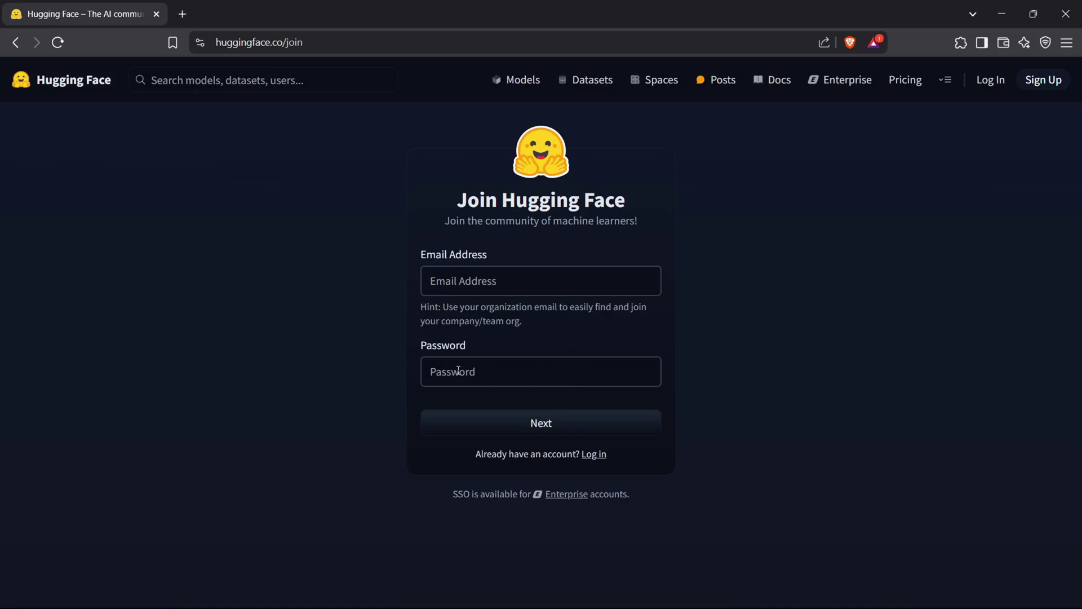
pyautogui.click(461, 370)
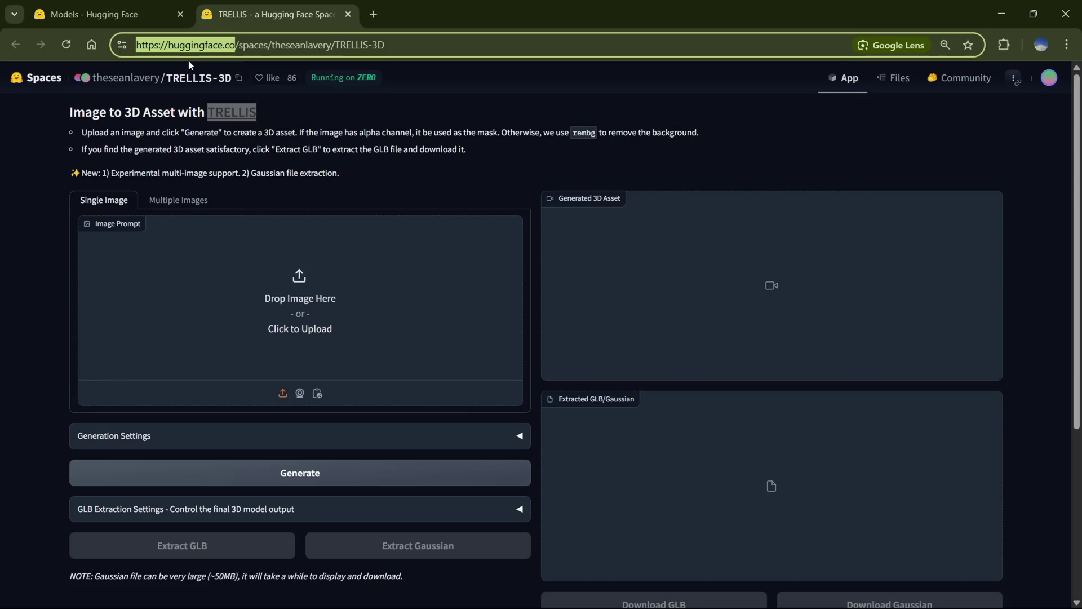
pyautogui.click(385, 136)
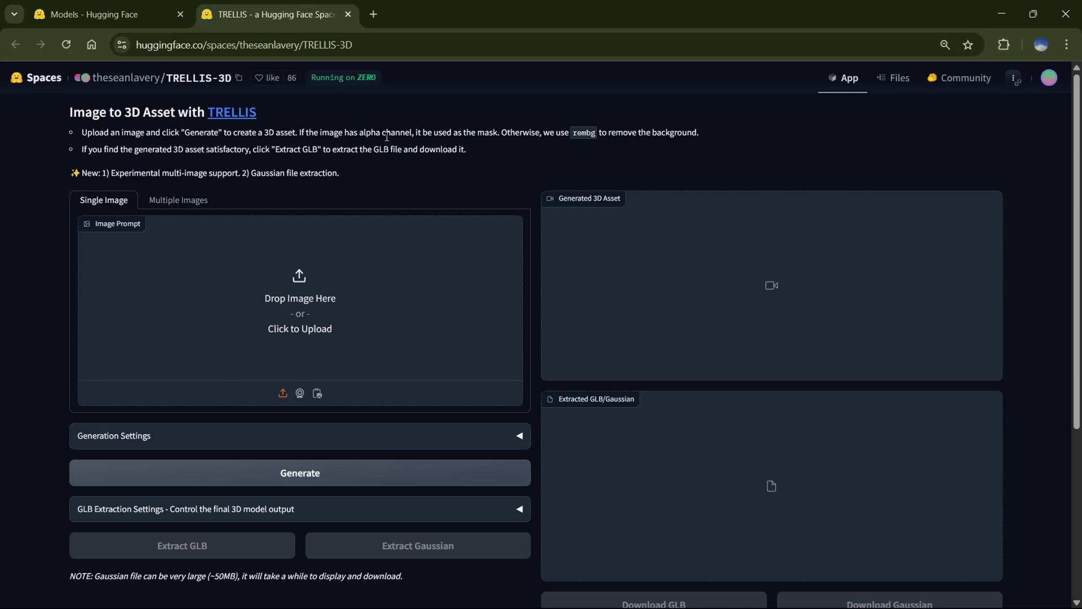
# Upload the magma armor image as the TRELLIS image prompt.
pyautogui.click(441, 322)
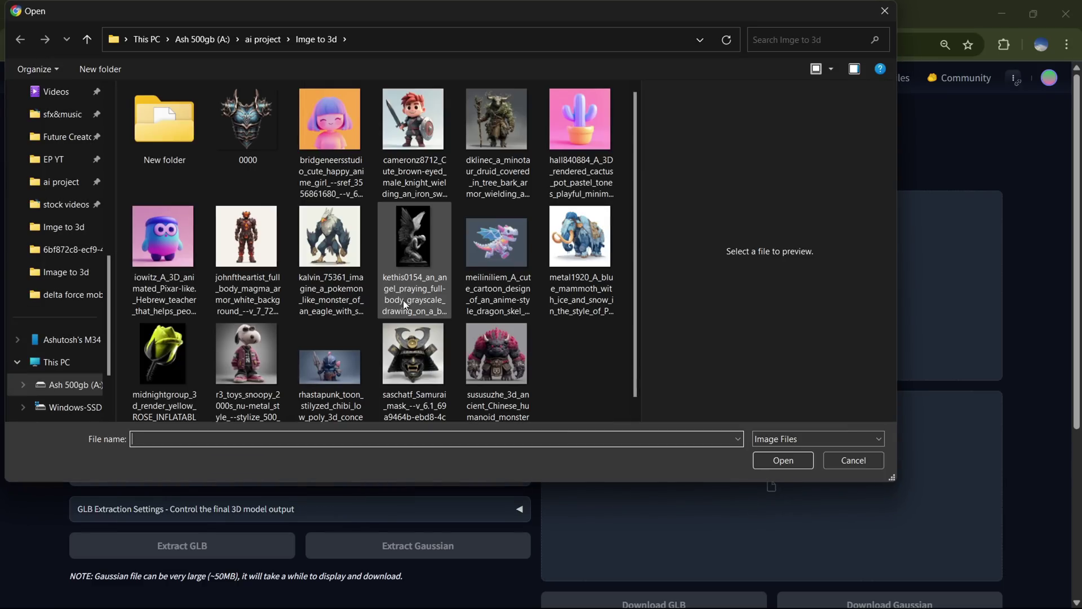
pyautogui.click(252, 252)
pyautogui.click(764, 464)
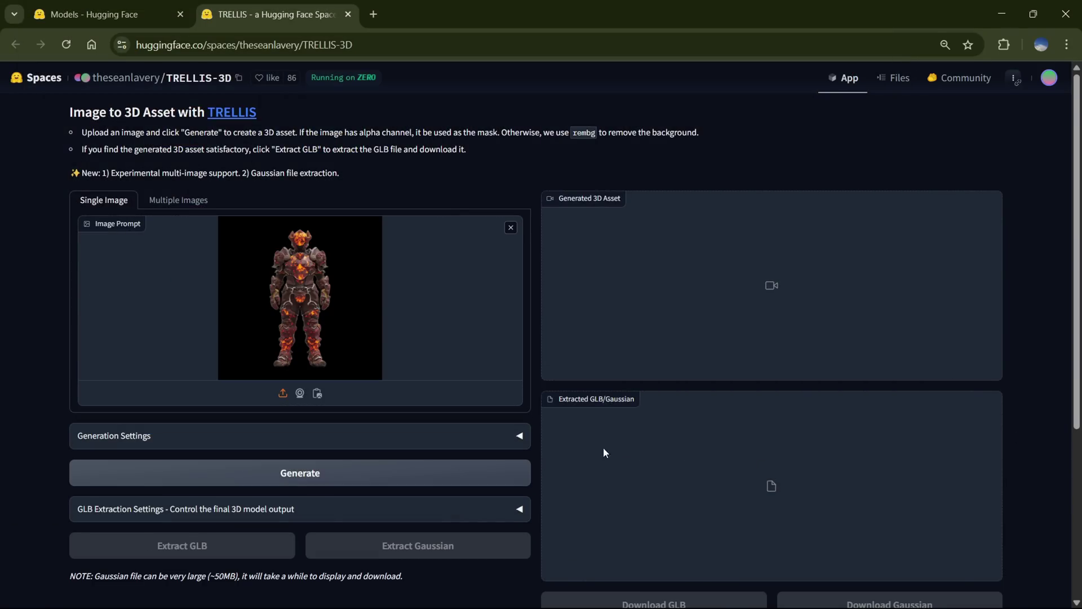
# In Generation Settings, raise Structure Guidance Strength to 8.5 and Structure Sampling Steps to 16.
pyautogui.click(515, 443)
pyautogui.scroll(-3, 396, 434)
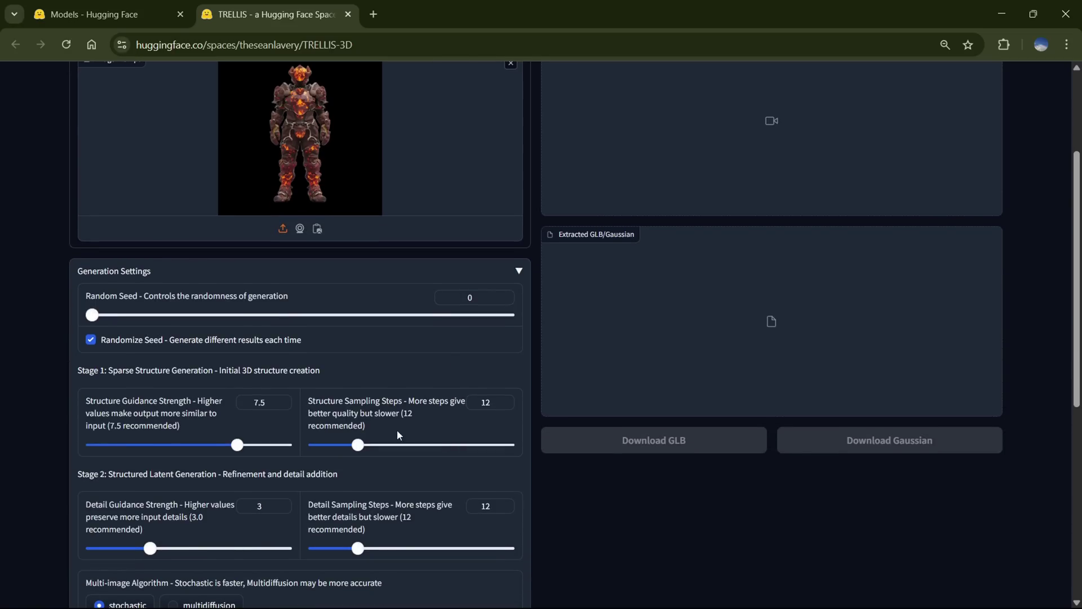
pyautogui.scroll(-3, 342, 420)
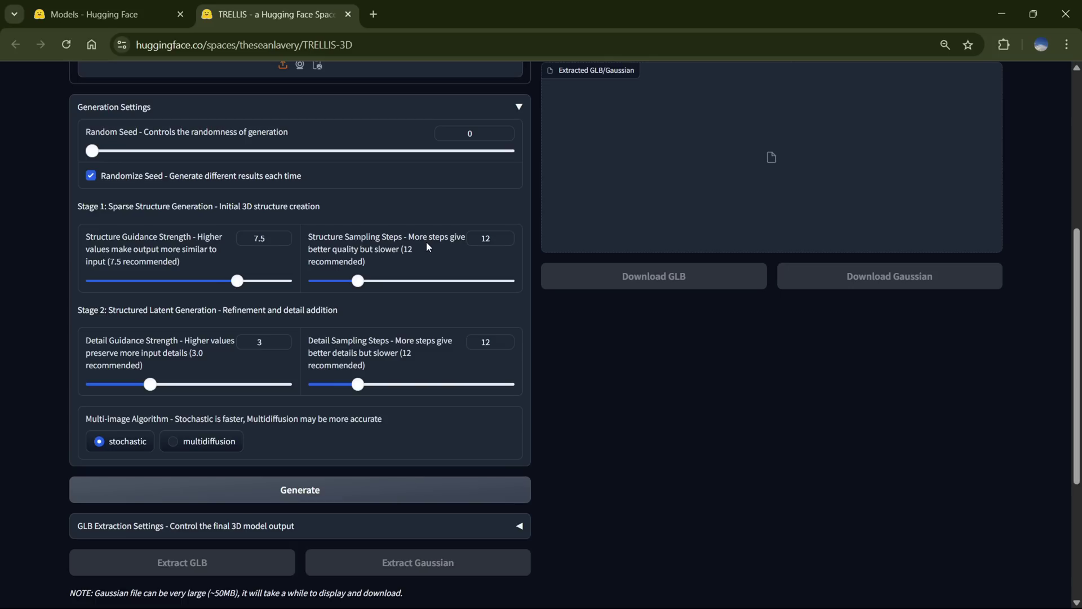
pyautogui.moveTo(431, 241); pyautogui.dragTo(309, 234)
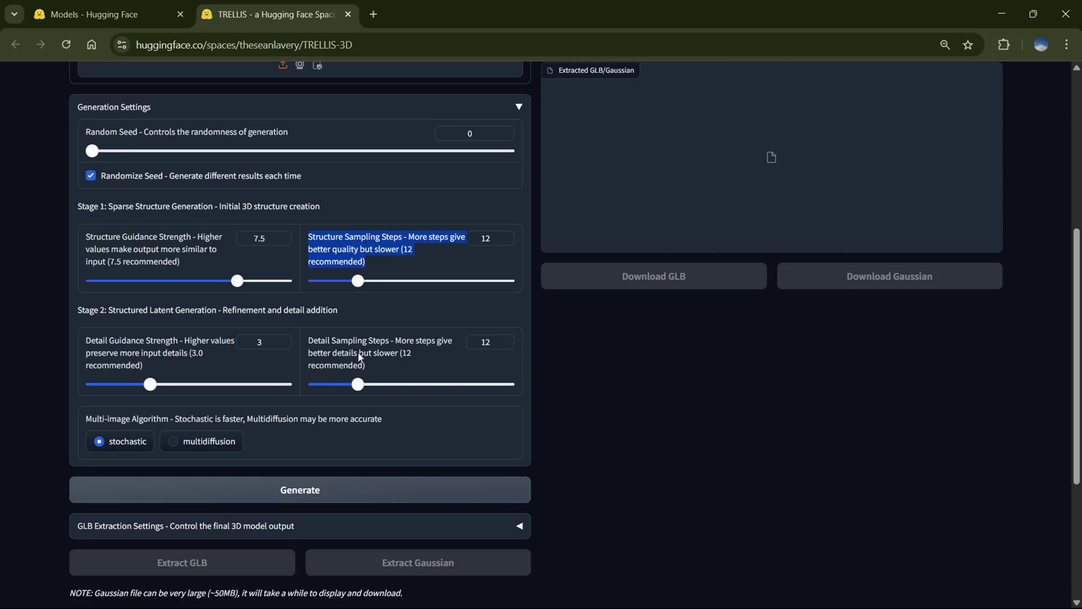
pyautogui.moveTo(366, 365); pyautogui.dragTo(311, 344)
pyautogui.click(414, 377)
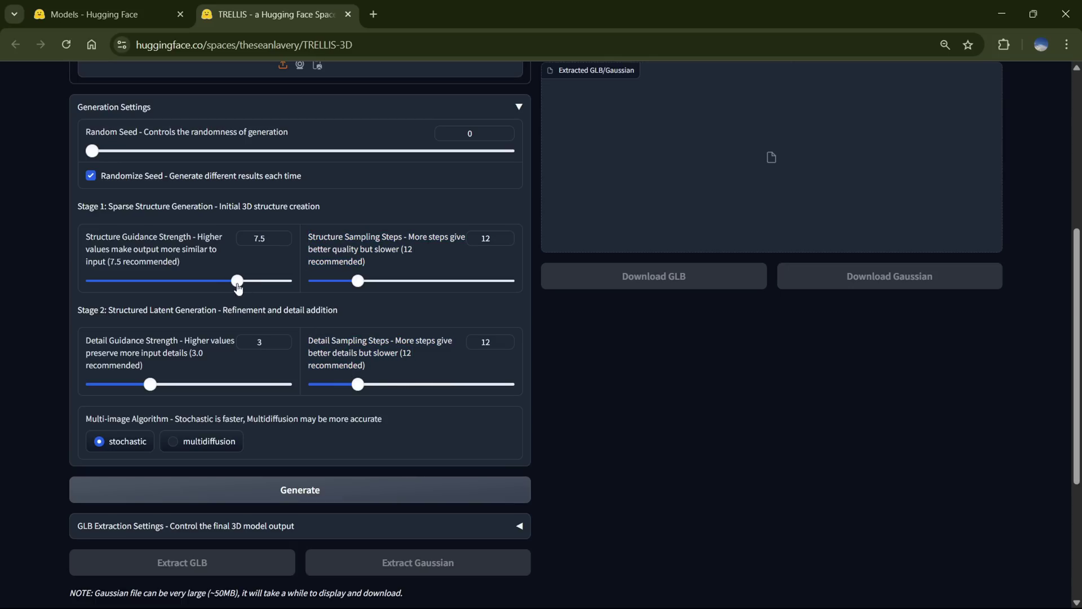
pyautogui.moveTo(238, 288); pyautogui.dragTo(257, 286)
pyautogui.moveTo(358, 285); pyautogui.dragTo(374, 285)
pyautogui.scroll(3, 366, 401)
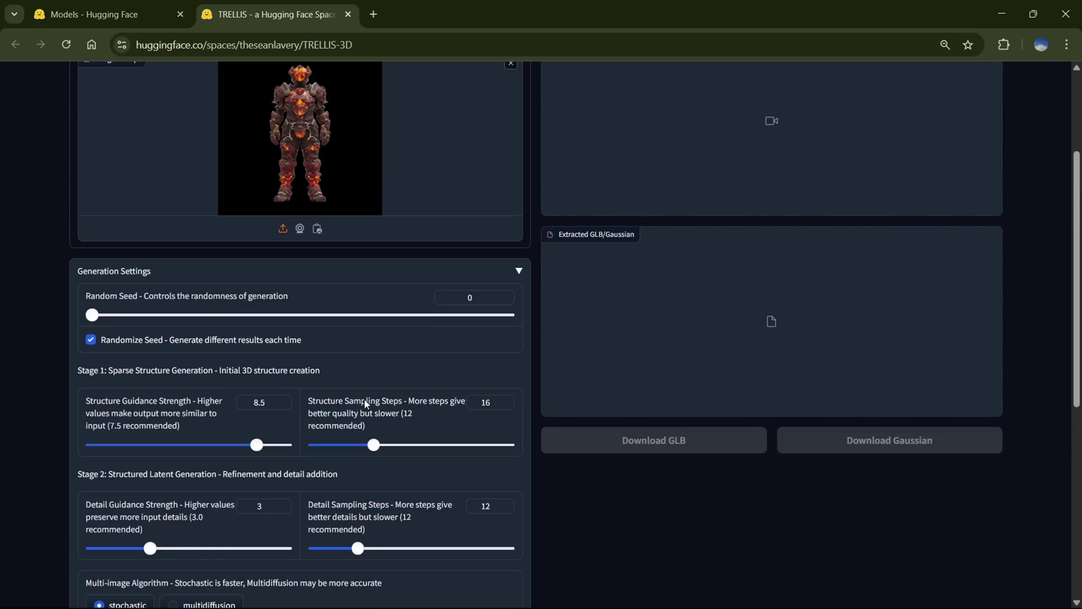
pyautogui.scroll(-6, 364, 398)
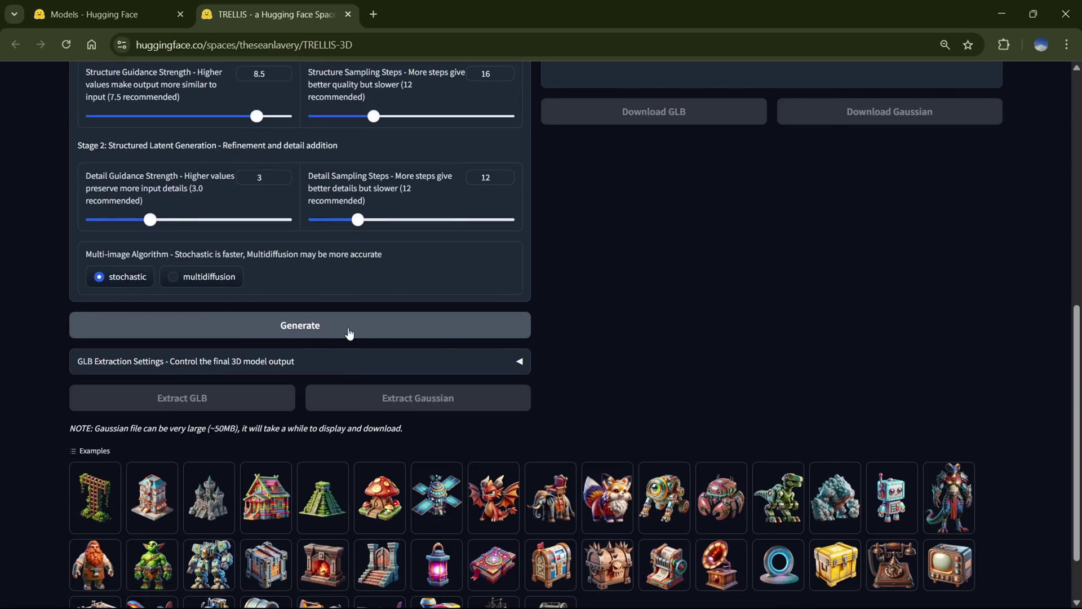
# Generate the 3D asset from the armor image and collapse Generation Settings.
pyautogui.click(472, 336)
pyautogui.scroll(10, 563, 344)
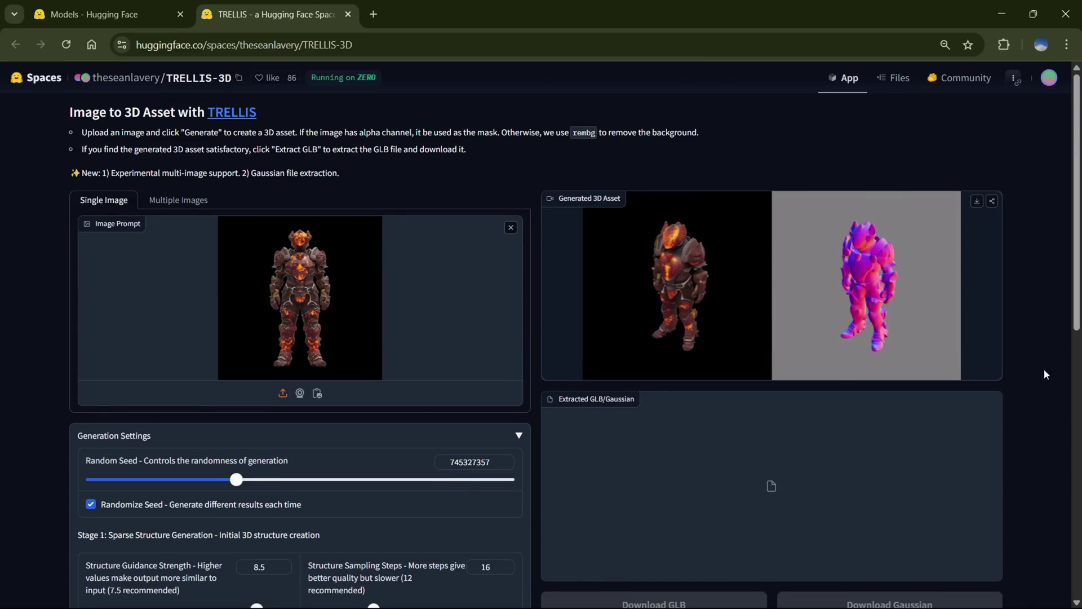
pyautogui.click(509, 435)
pyautogui.scroll(-3, 509, 423)
# Extract a GLB with Mesh Simplification 0.96 and Texture Resolution 1536, which errors.
pyautogui.click(519, 348)
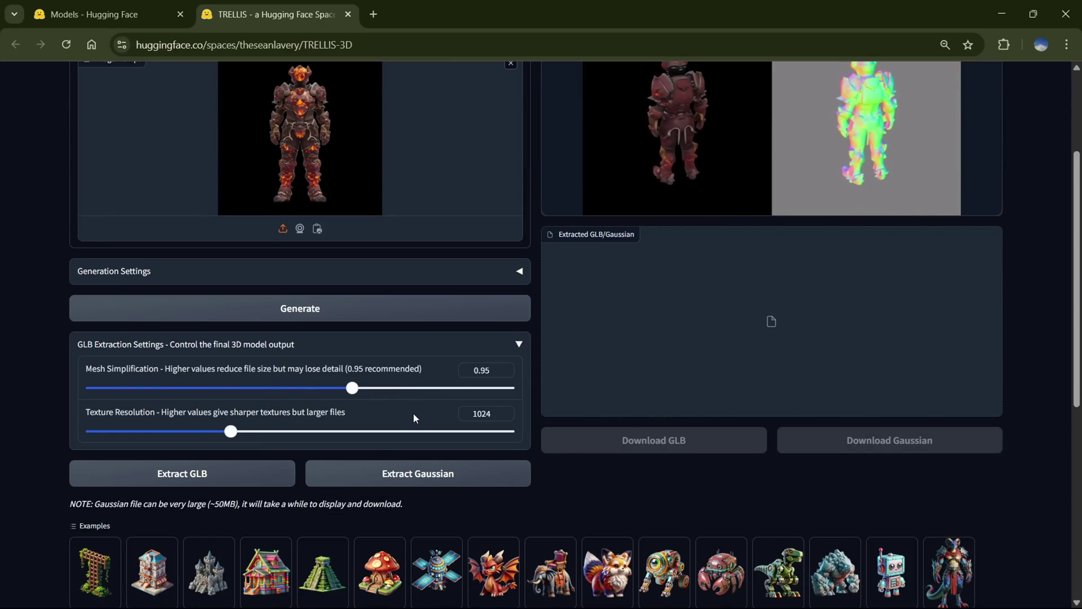
pyautogui.click(385, 389)
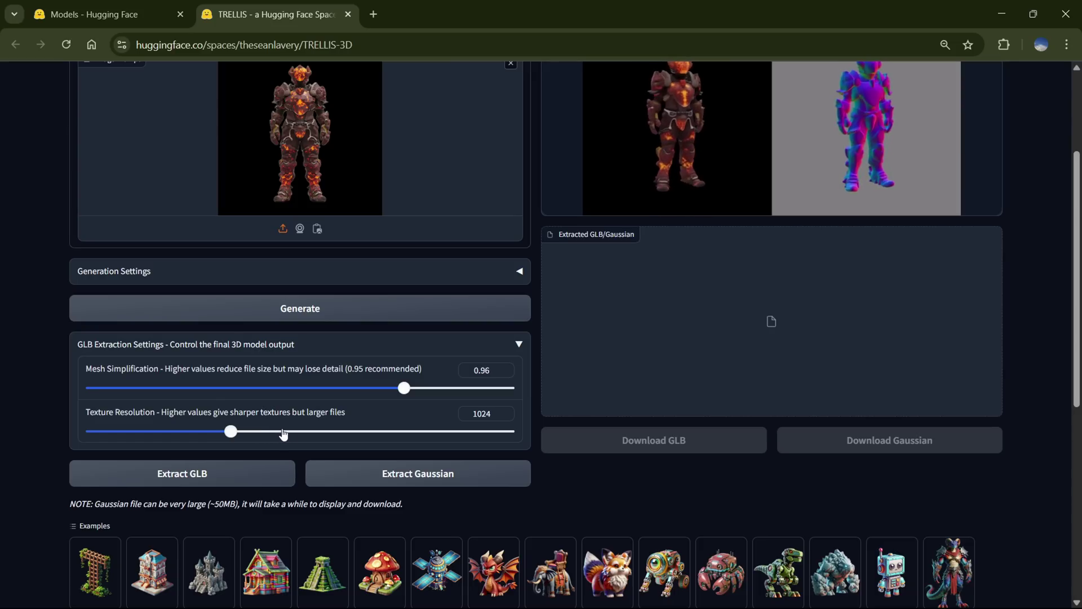
pyautogui.click(314, 432)
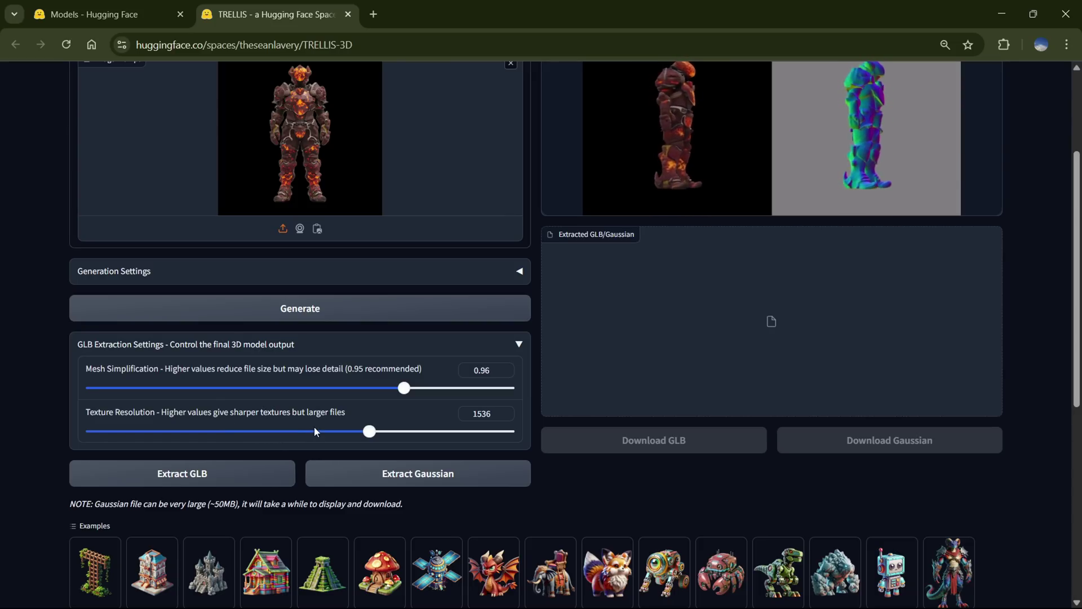
pyautogui.click(198, 475)
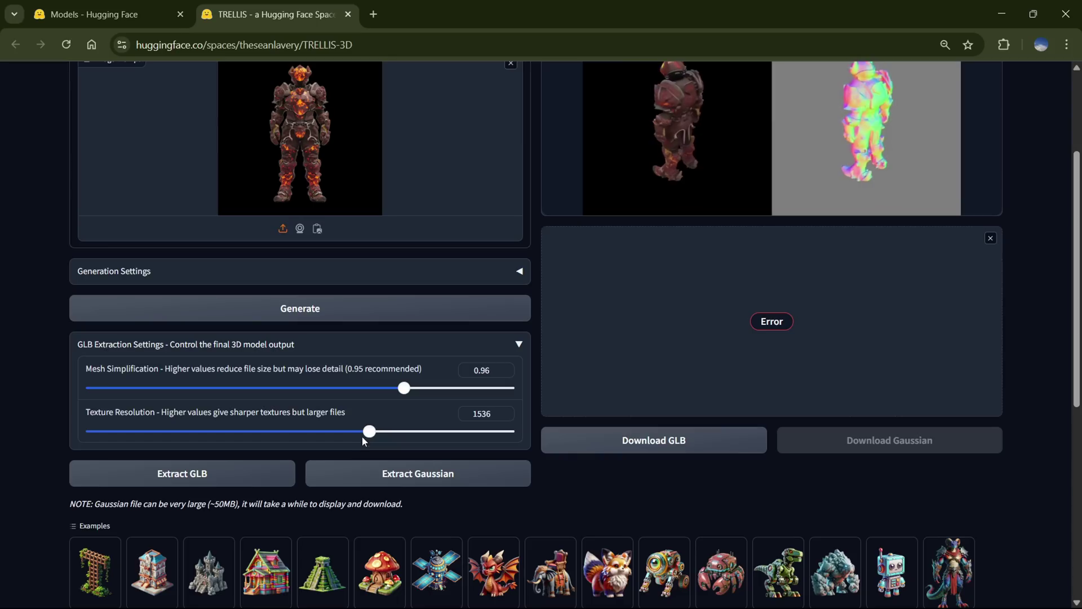
# Extract the GLB at Texture Resolution 1024 and Mesh Simplification 0.94, then inspect the model.
pyautogui.moveTo(366, 432); pyautogui.dragTo(286, 438)
pyautogui.moveTo(403, 388); pyautogui.dragTo(300, 389)
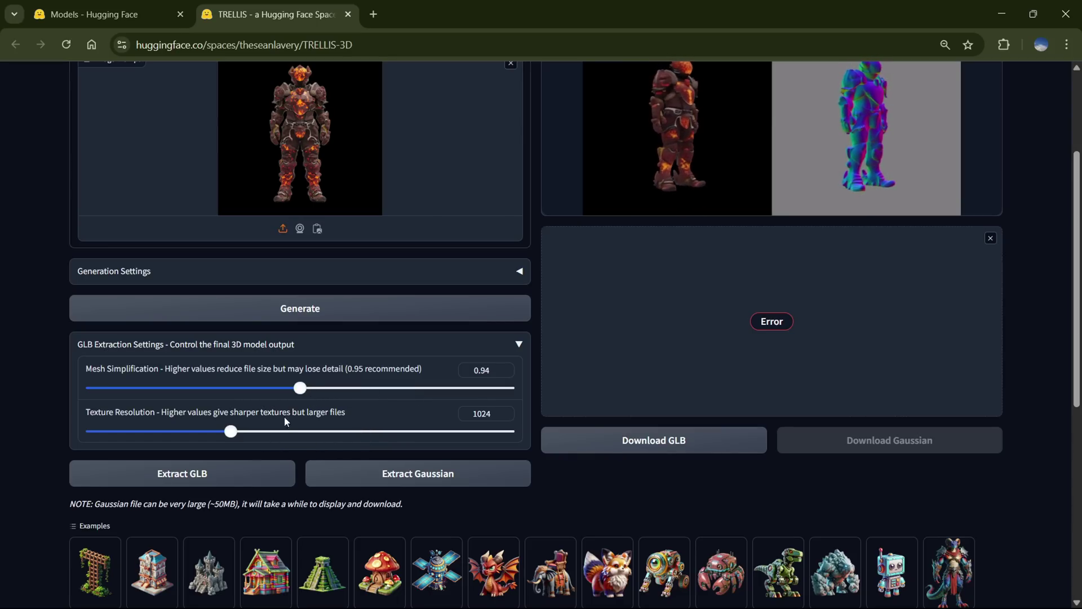
pyautogui.click(235, 475)
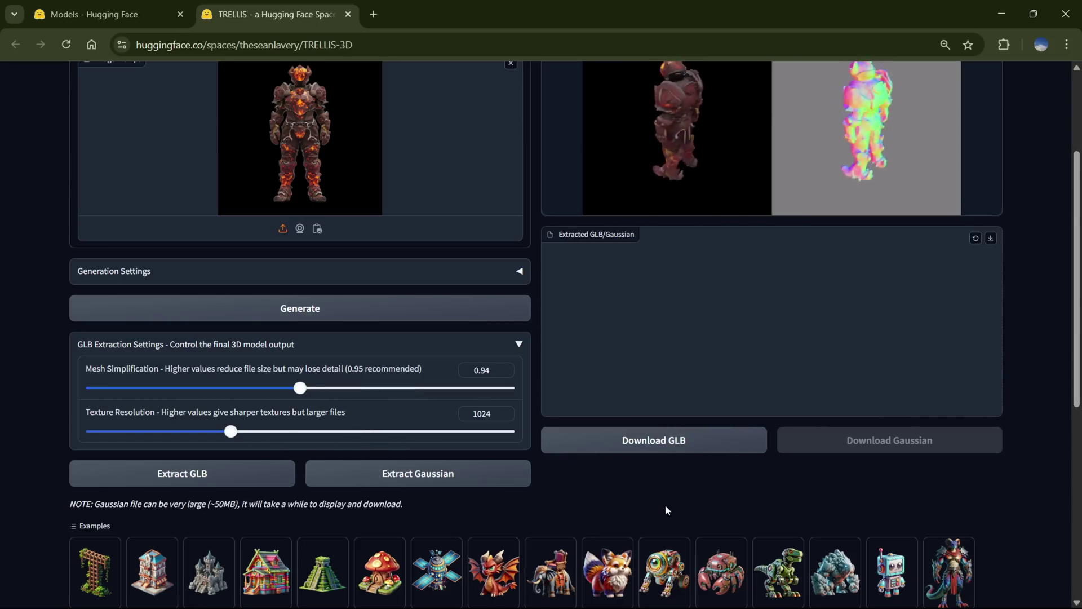
pyautogui.moveTo(962, 319); pyautogui.dragTo(812, 386)
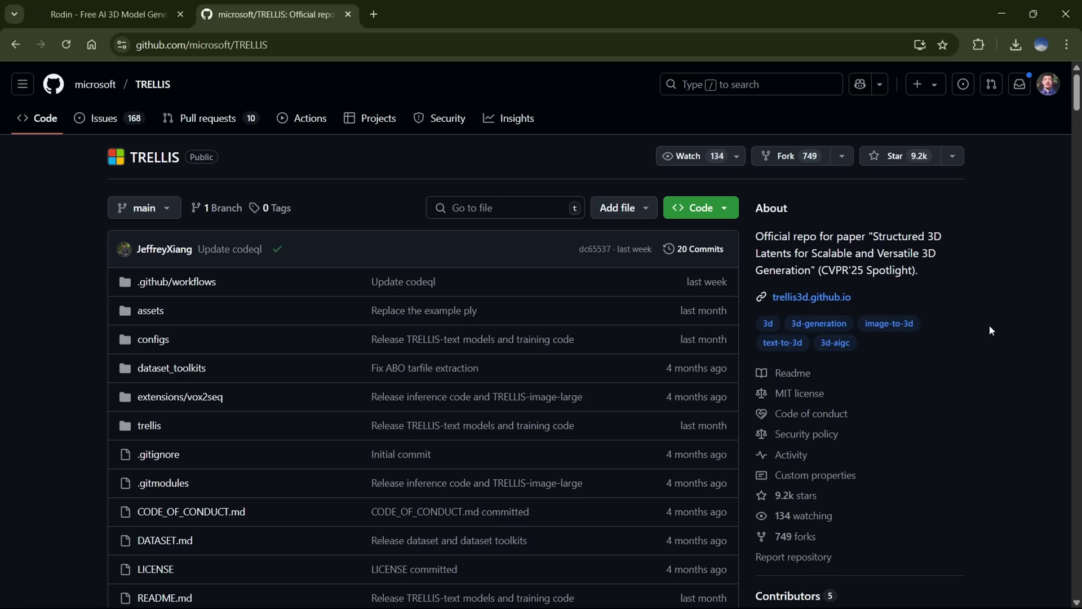
# Scroll the microsoft/TRELLIS GitHub README down to the Installation prerequisites.
pyautogui.scroll(-15, 992, 331)
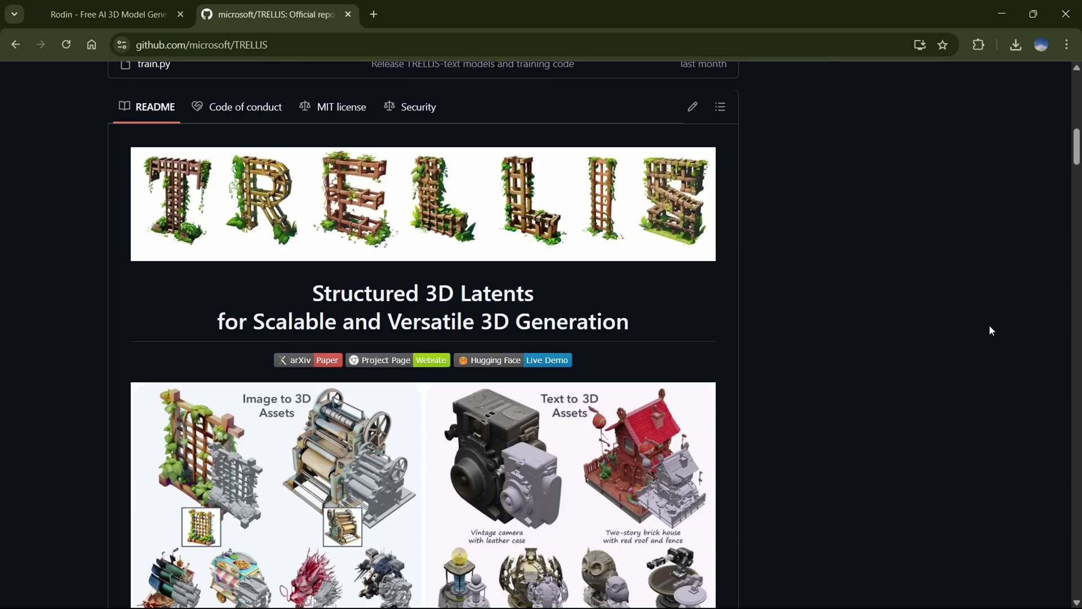
pyautogui.scroll(-10, 990, 327)
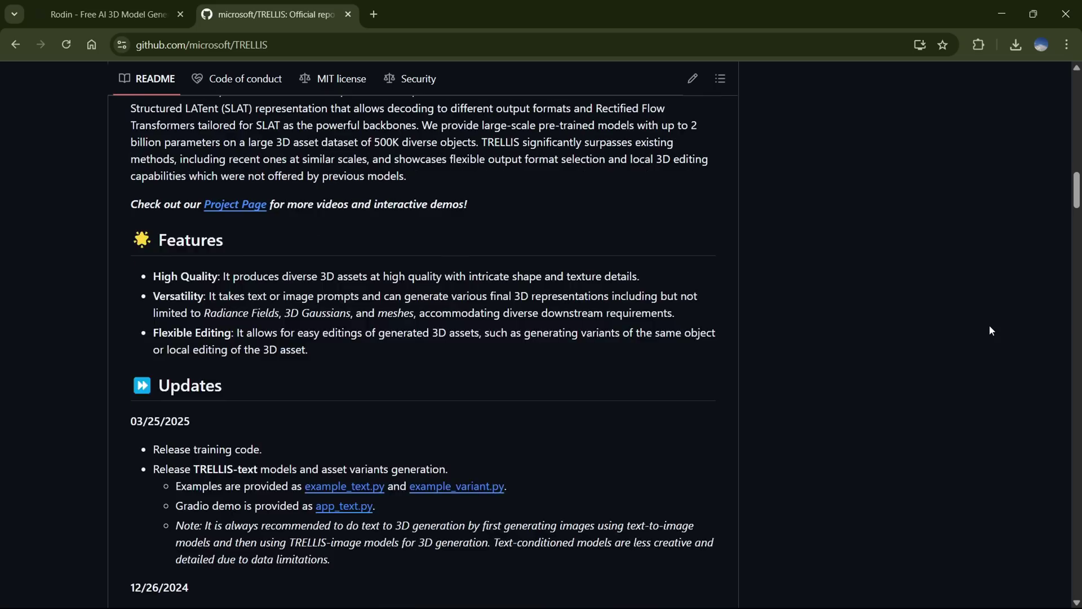
pyautogui.scroll(-10, 991, 328)
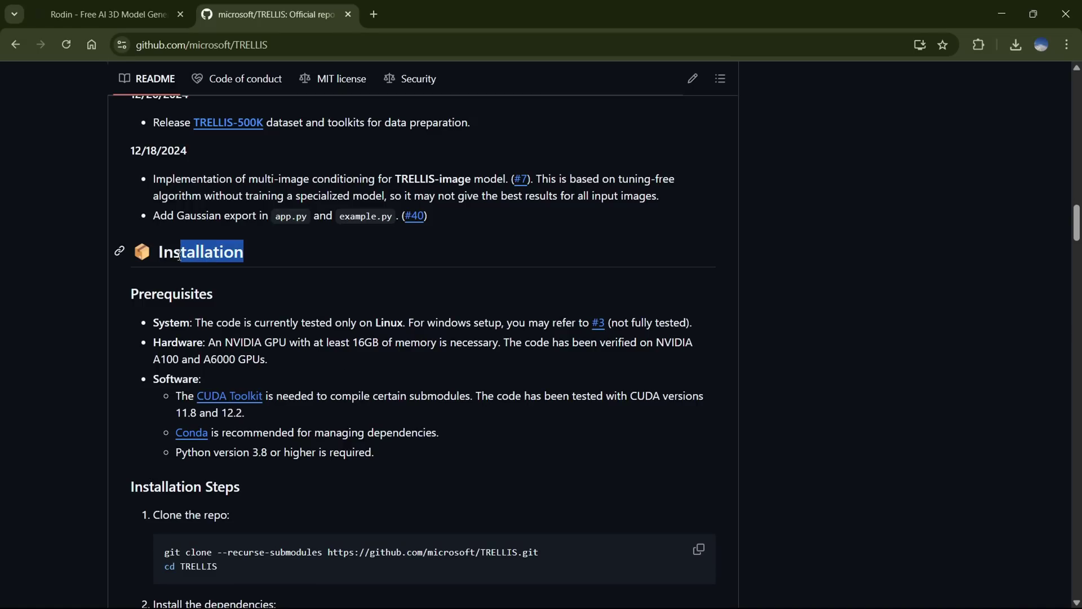